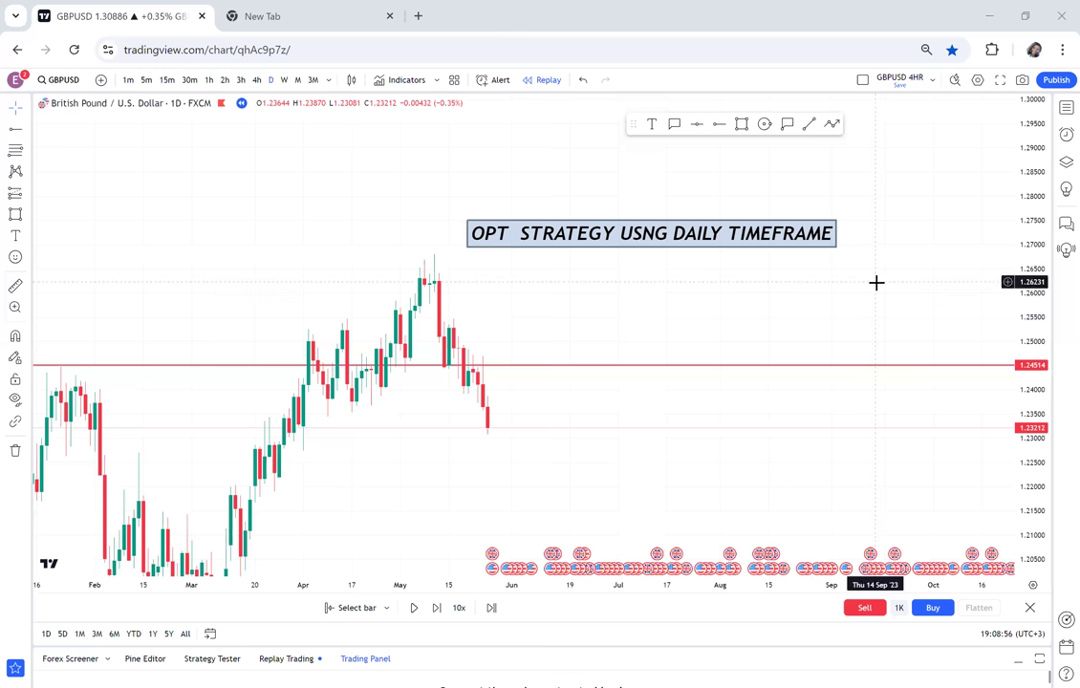
Correct the misspelled word in the chart's title label from USNG to USING.
click(640, 239)
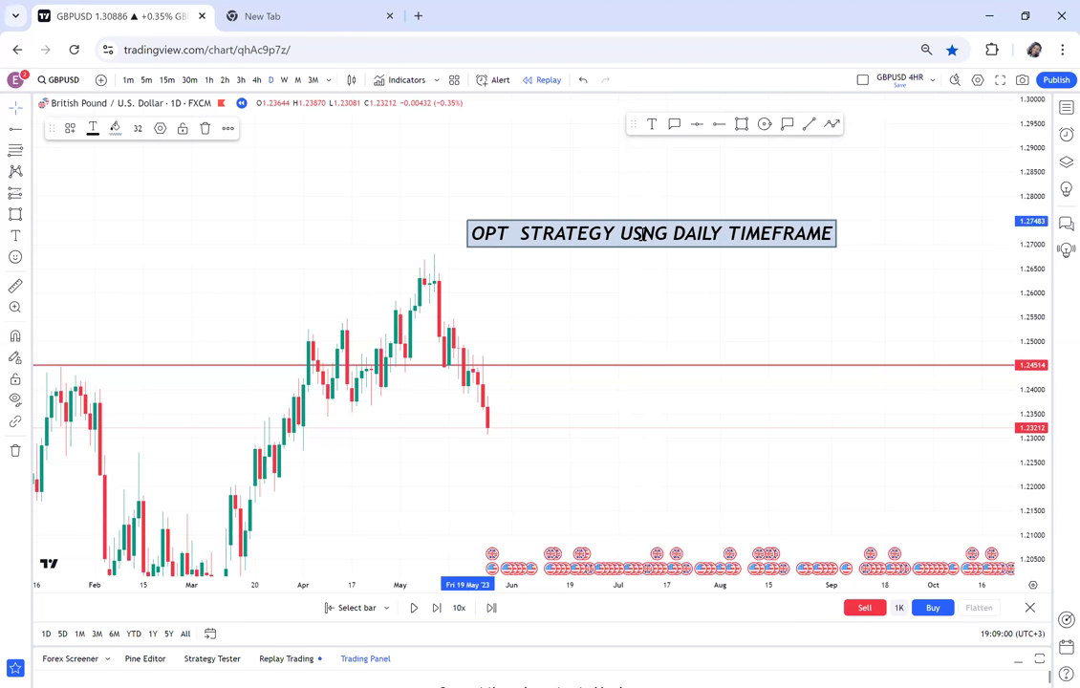
double_click(641, 239)
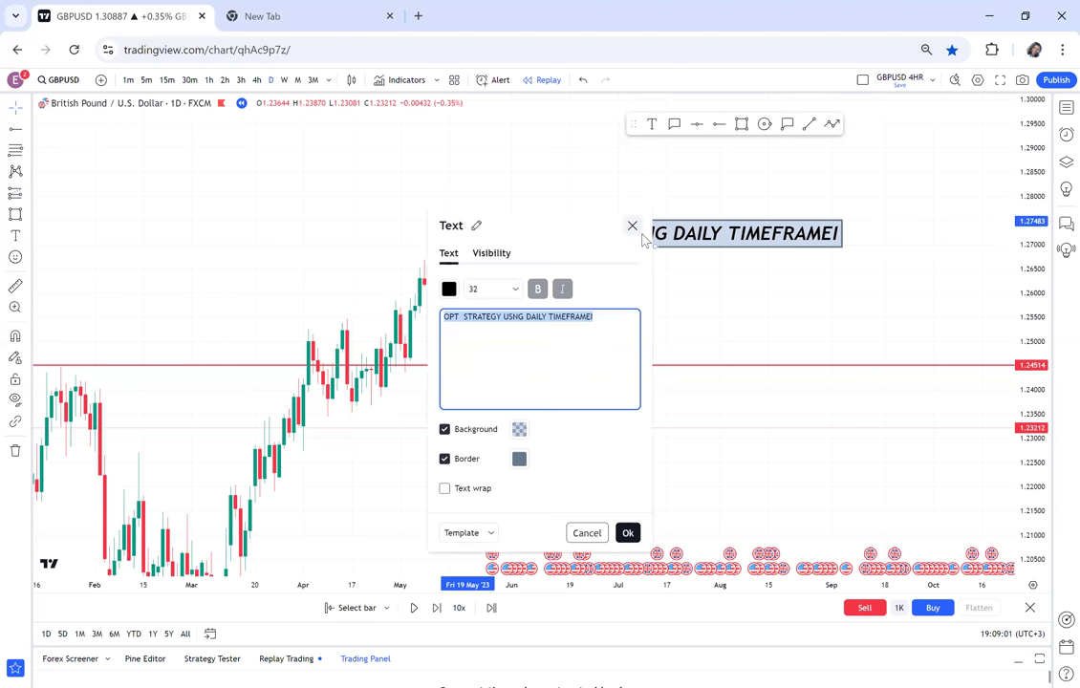
click(513, 316)
text(I)
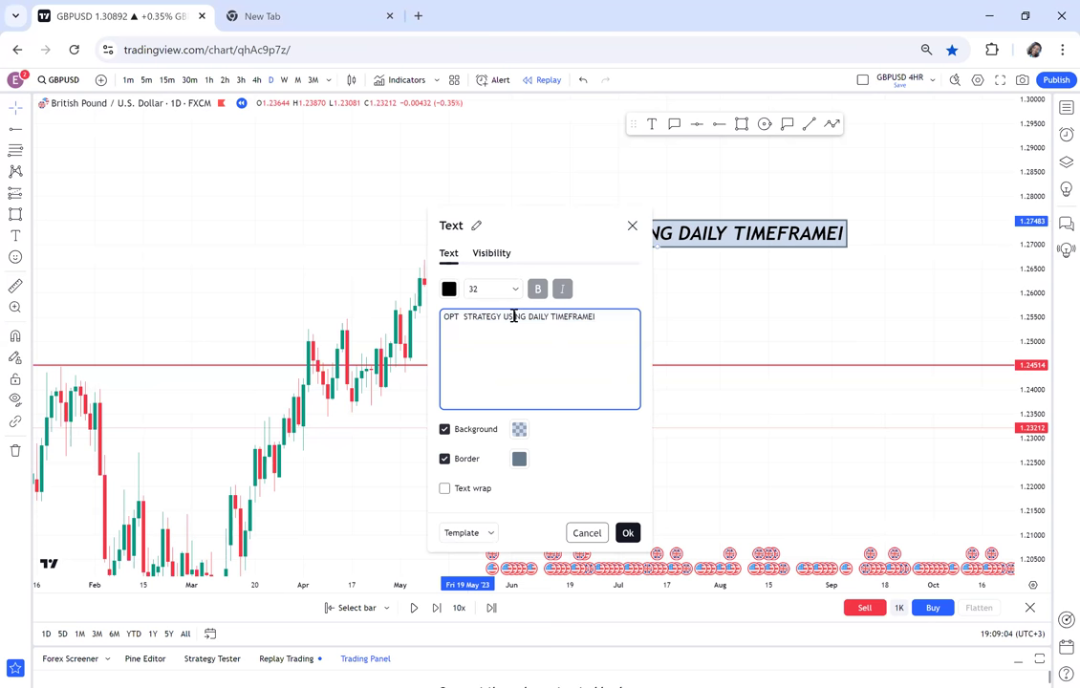
click(711, 309)
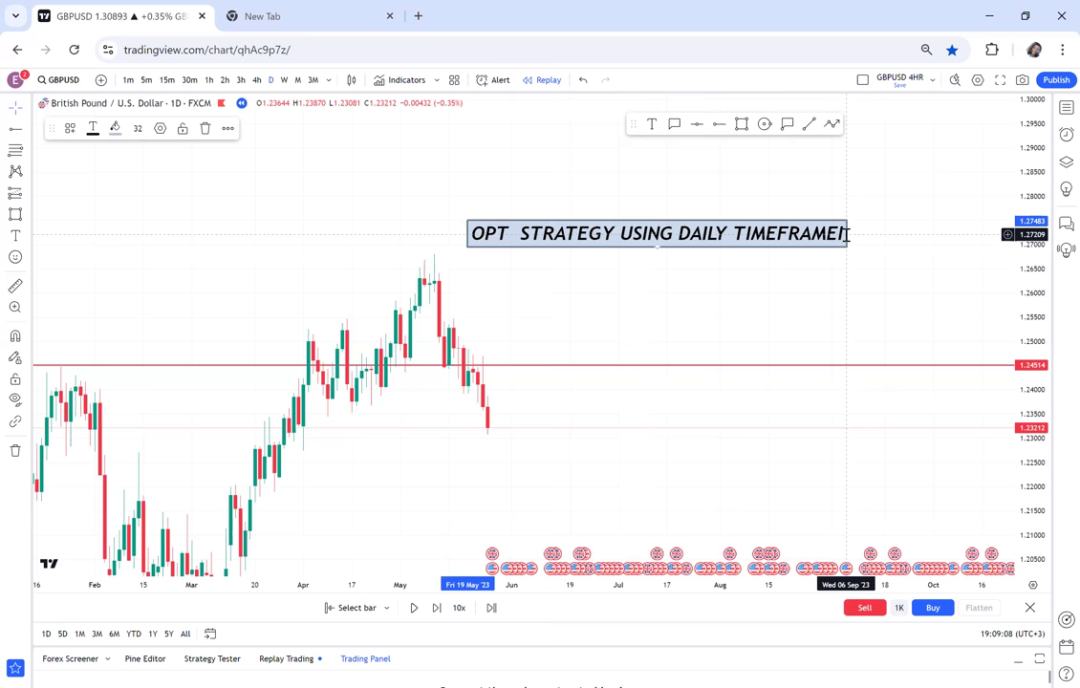
Undo the title label's deletion and remove its stray last character so it reads OPT STRATEGY USING DAILY TIMEFRAME.
key(Delete)
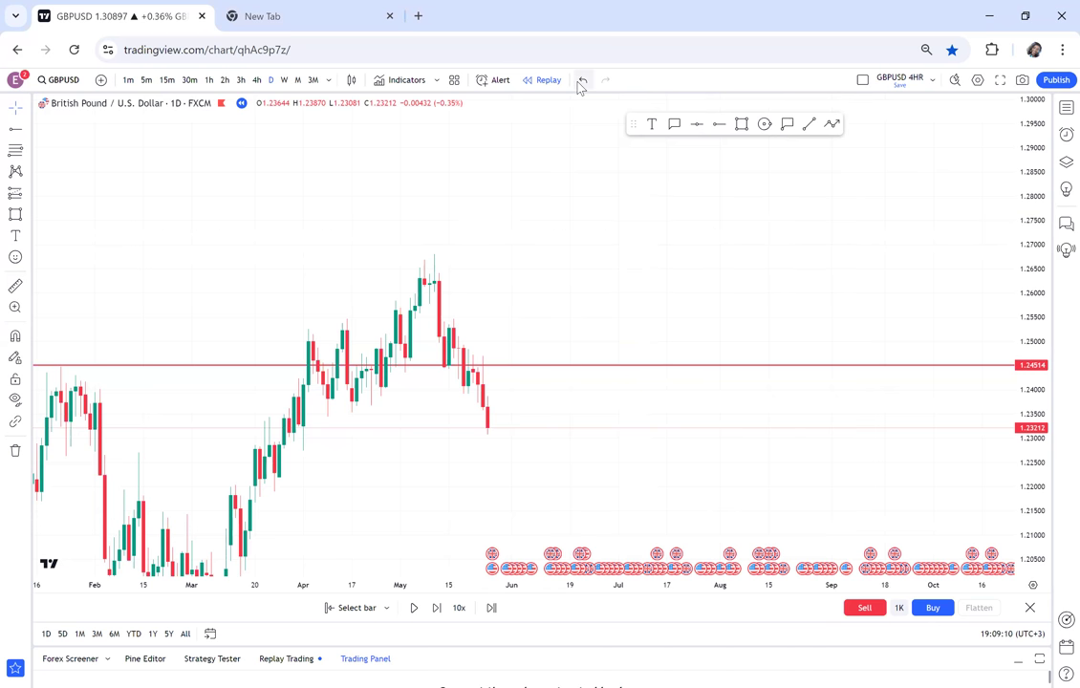
click(581, 82)
double_click(795, 234)
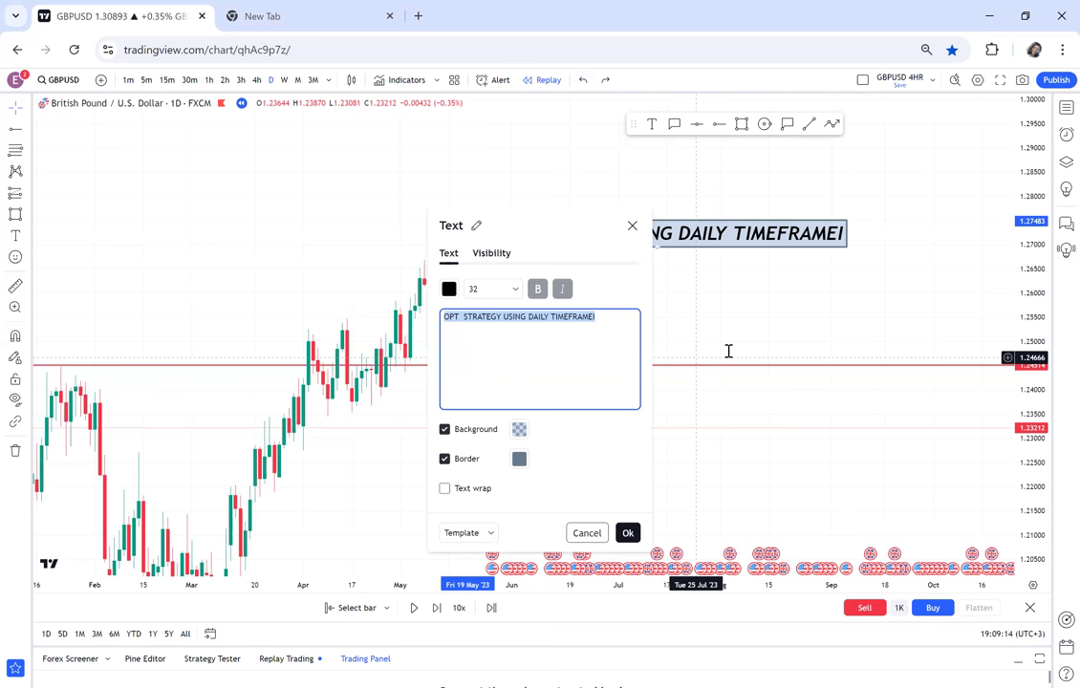
click(624, 319)
key(BackSpace)
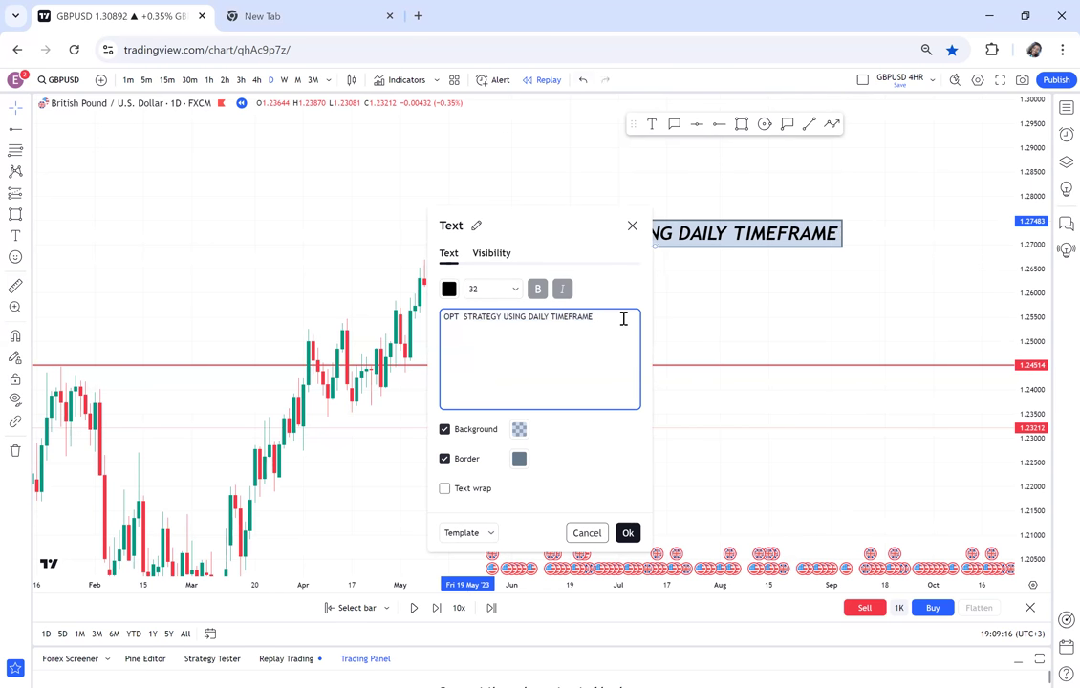
click(716, 295)
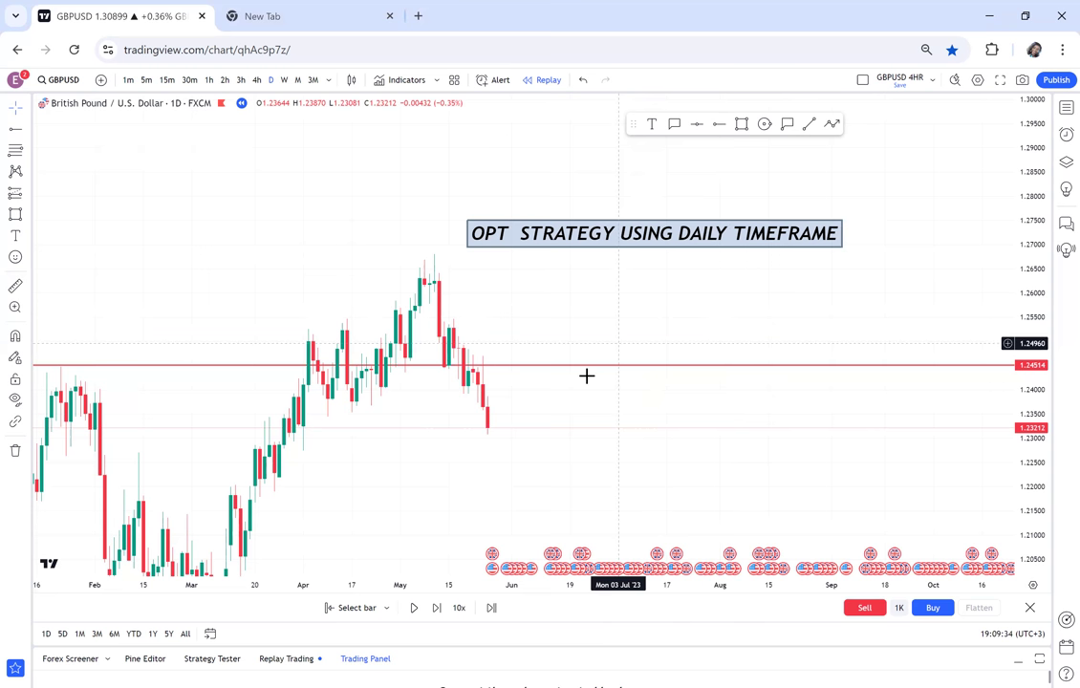
Delete the red horizontal price line from the daily GBPUSD chart.
drag(591, 366, 537, 657)
scroll(636, 453, up, 2)
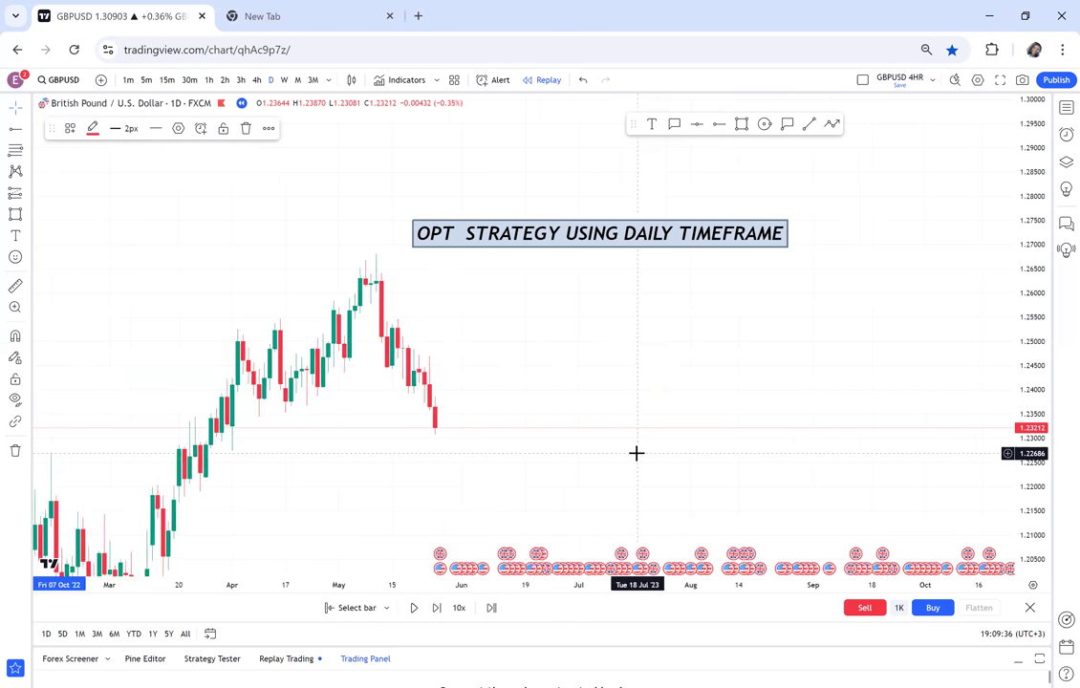
scroll(660, 444, down, 7)
drag(1005, 468, 994, 485)
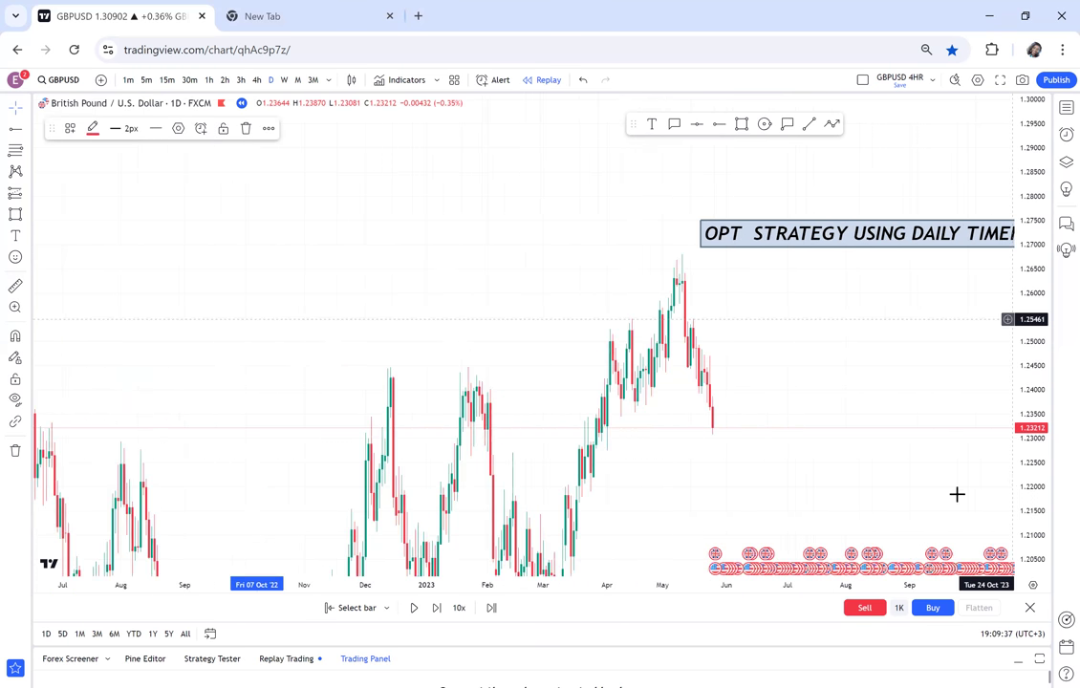
drag(914, 479, 880, 363)
click(664, 382)
key(Delete)
Draw a zigzag path over the candles, following the price swings from the autumn 2022 low to early May 2023.
drag(691, 335, 696, 309)
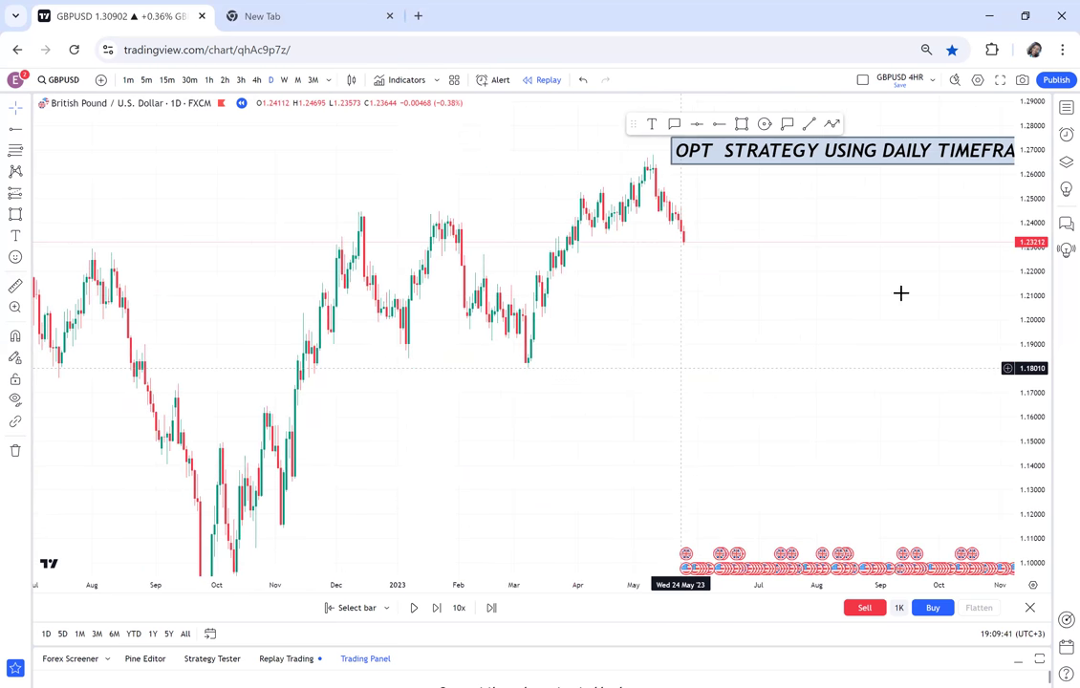
drag(899, 291, 916, 196)
drag(1029, 380, 1029, 490)
drag(795, 378, 632, 422)
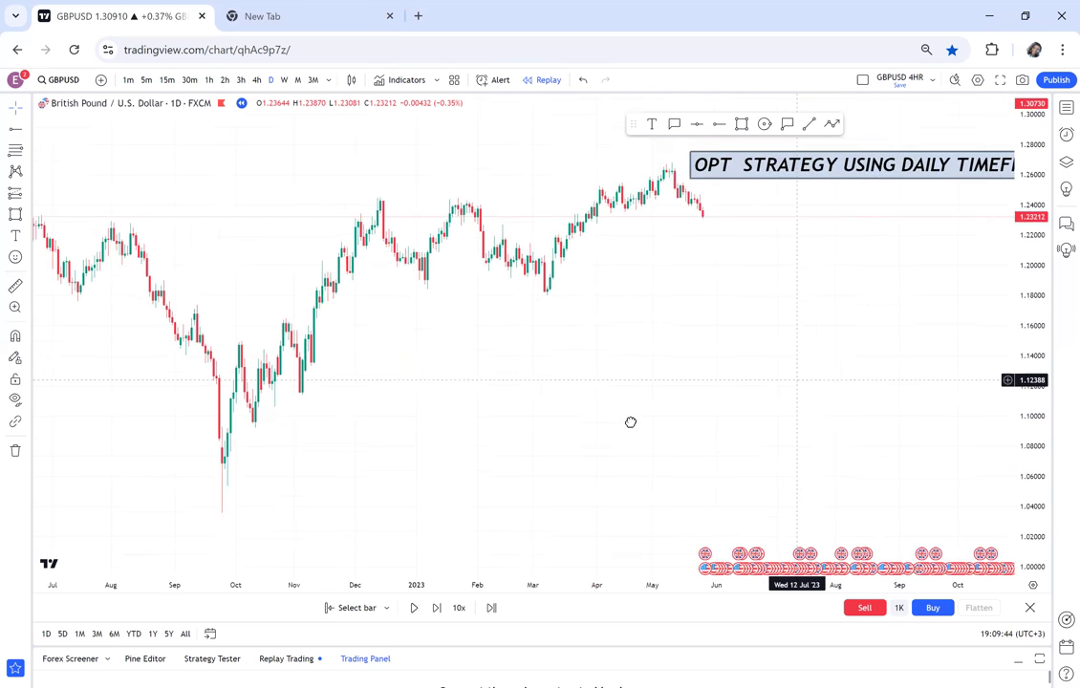
drag(436, 435, 468, 421)
click(833, 126)
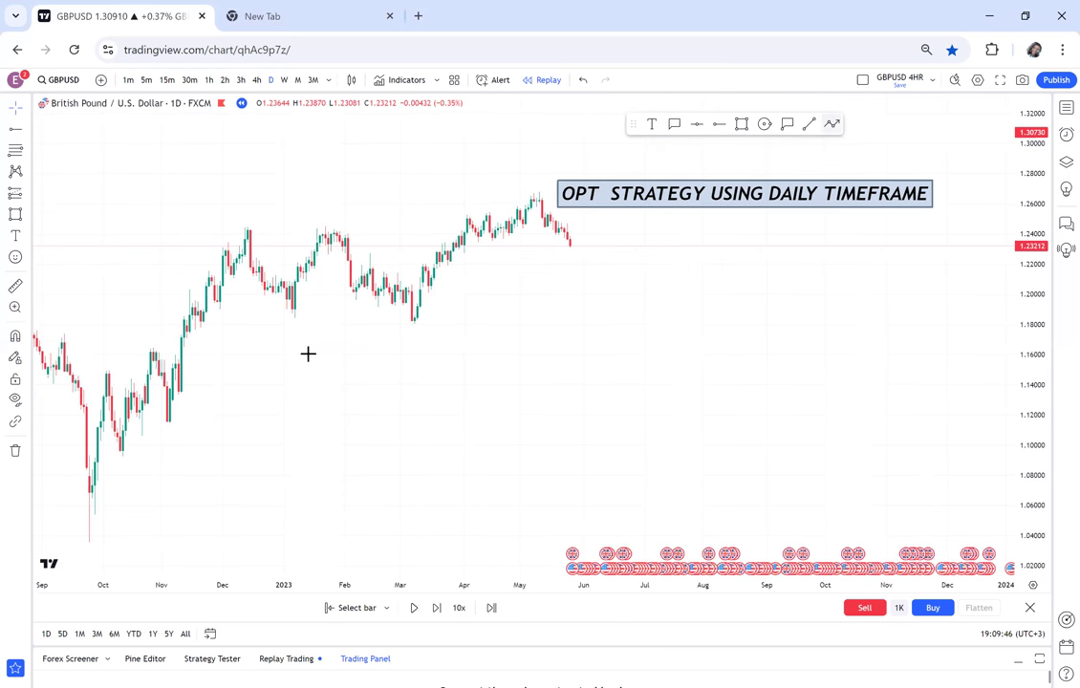
click(84, 500)
click(175, 323)
click(195, 426)
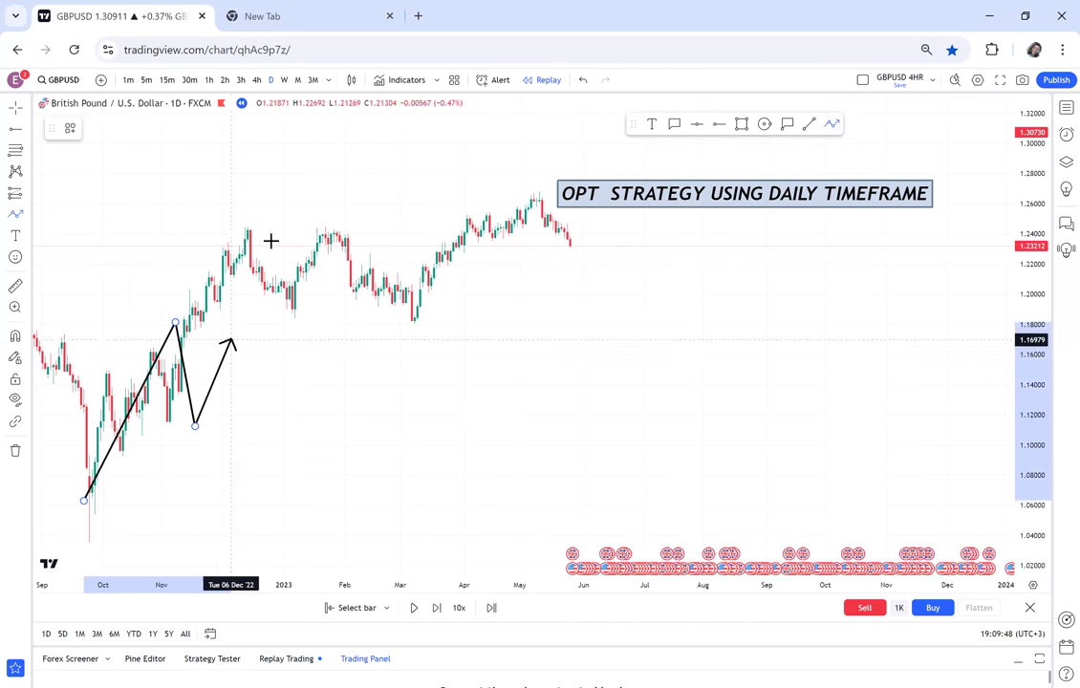
click(270, 240)
click(305, 354)
click(358, 234)
click(427, 325)
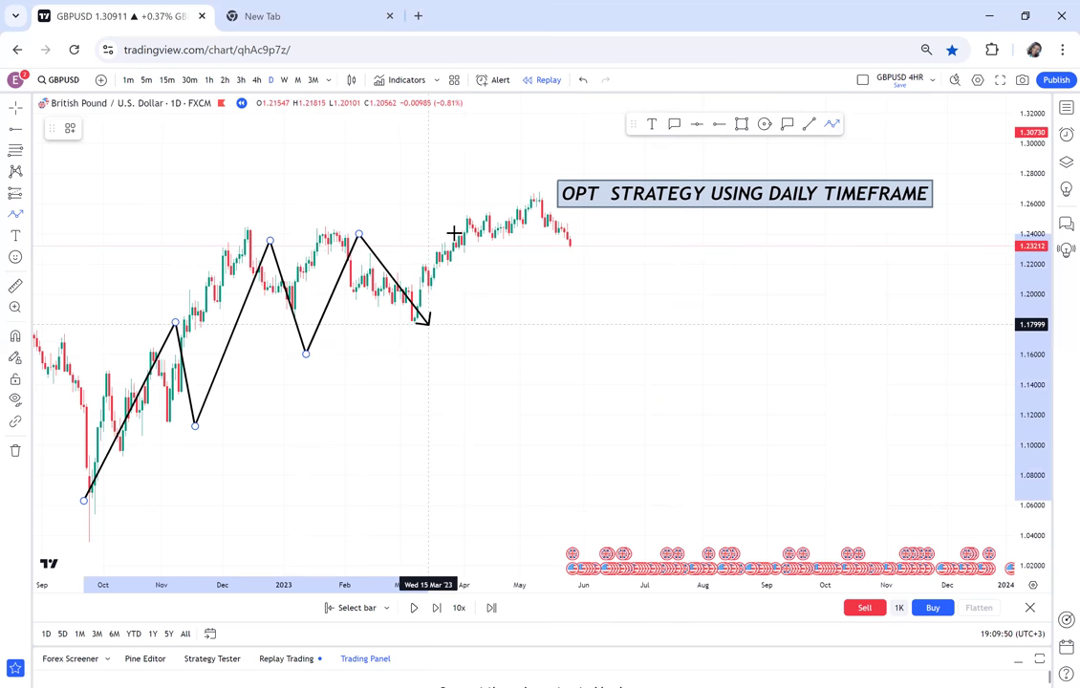
click(500, 176)
click(532, 259)
double_click(529, 279)
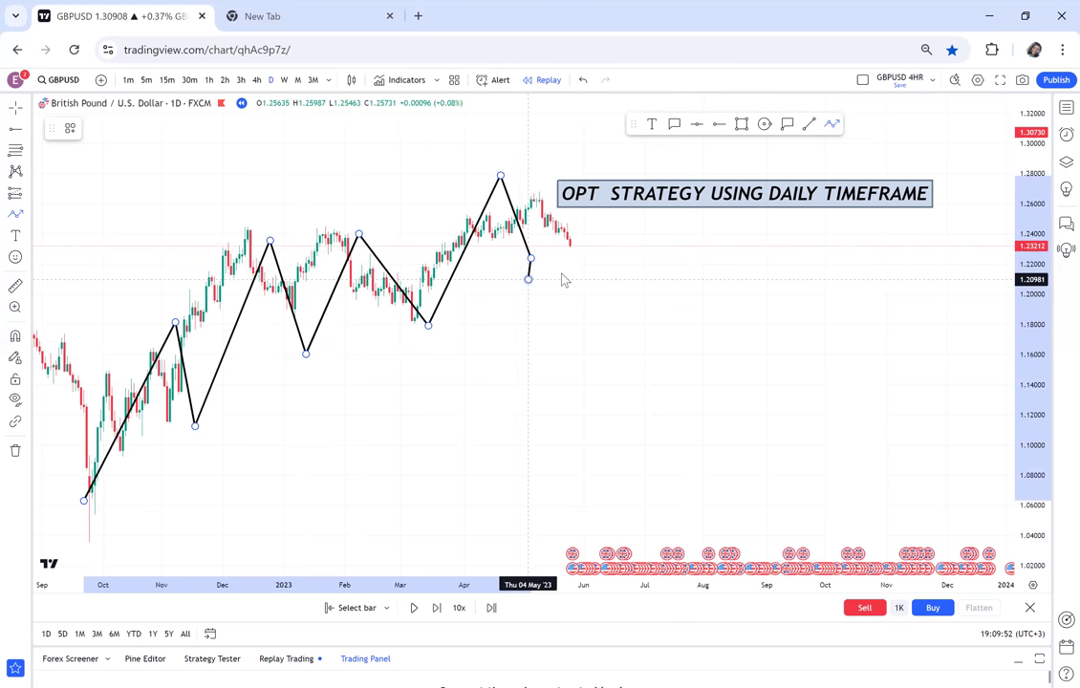
Delete the zigzag path drawn over the candles.
scroll(127, 424, down, 1)
click(224, 130)
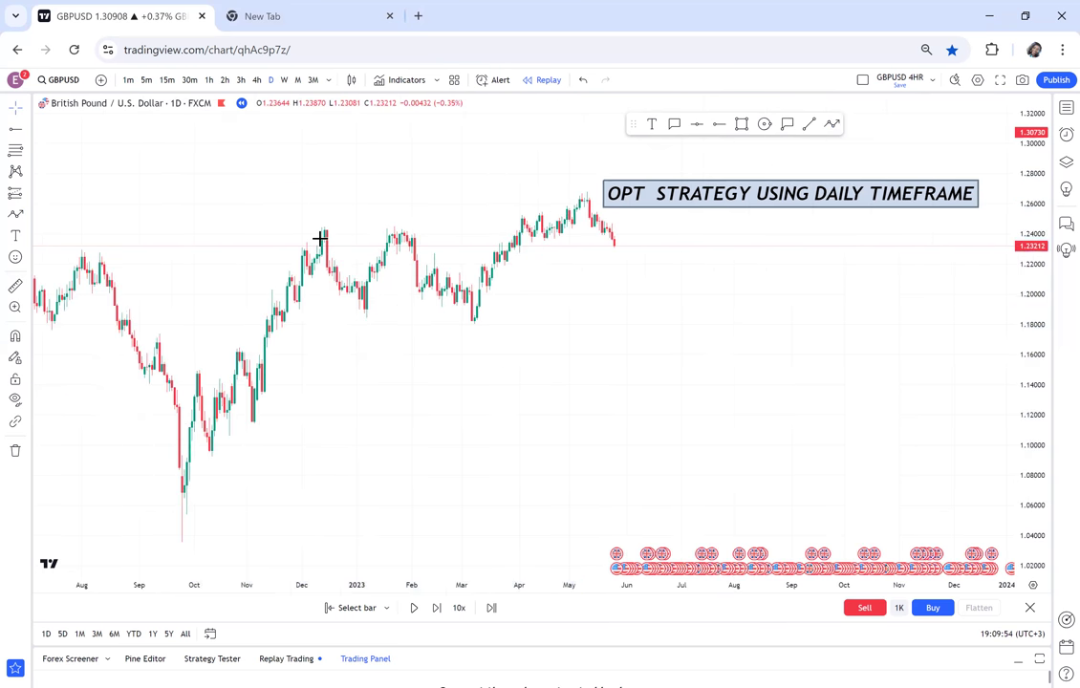
scroll(662, 354, up, 1)
scroll(661, 355, down, 1)
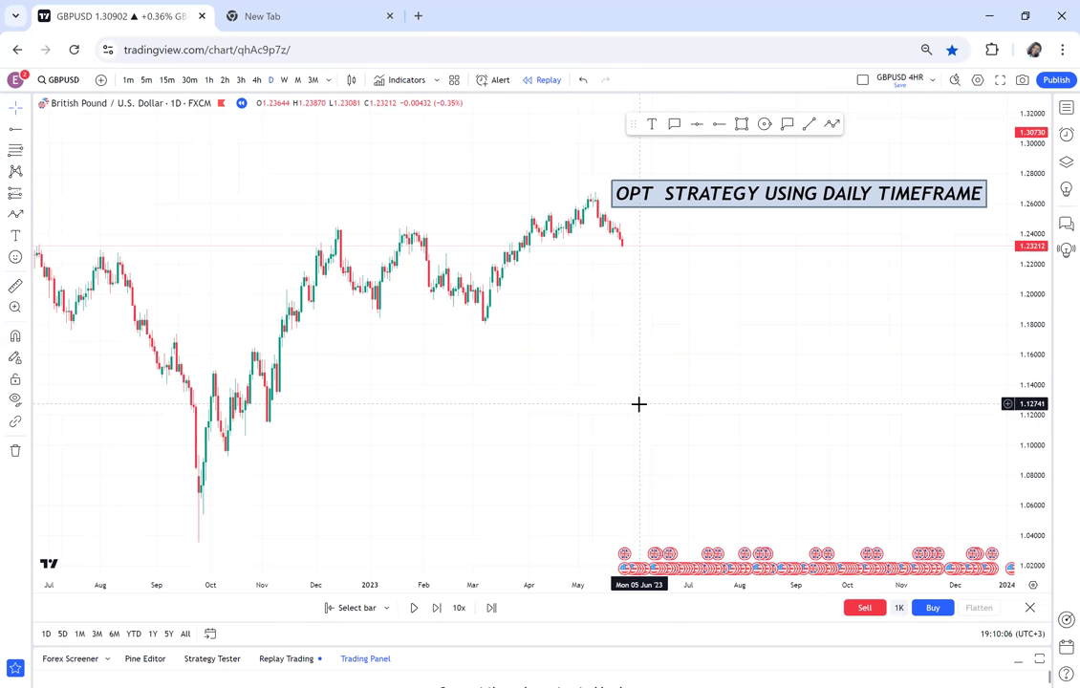
Add a text label below the spring 2023 candles reading DOUBLE BOTTOM, with a blank line under it.
drag(671, 354, 595, 370)
click(653, 125)
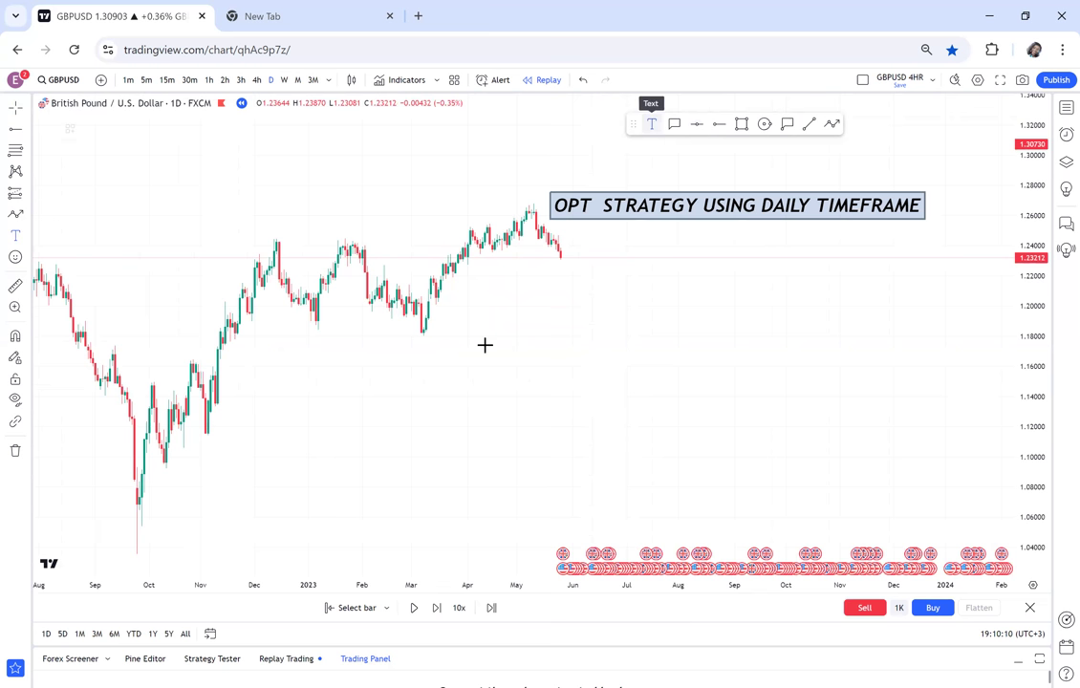
click(485, 345)
text(D)
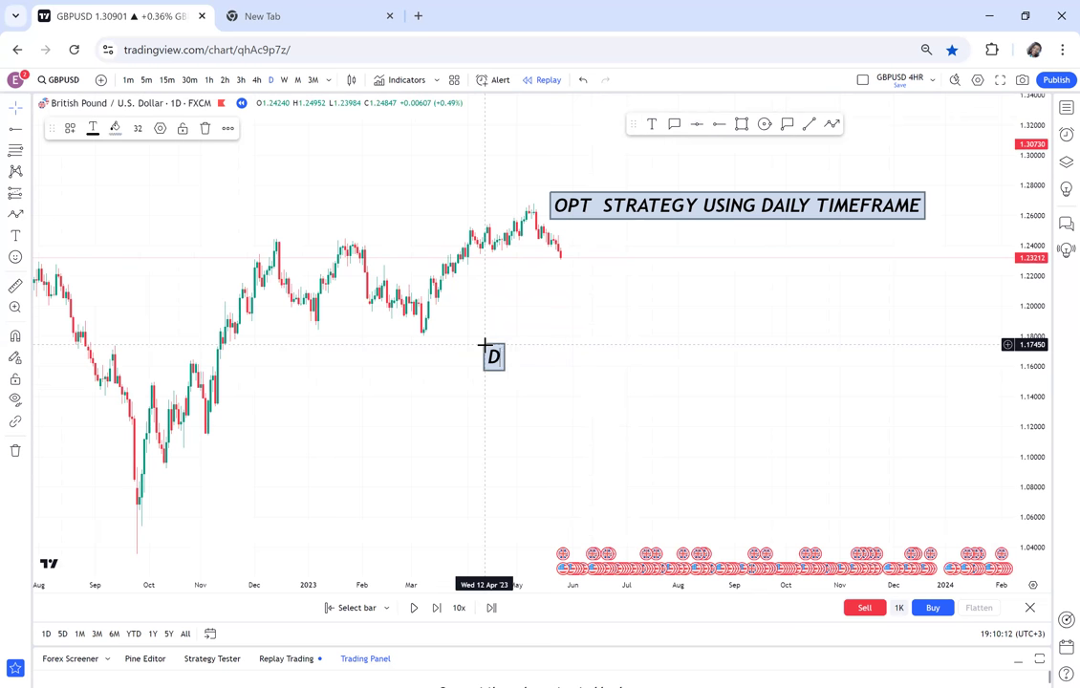
text(OUBLE BP)
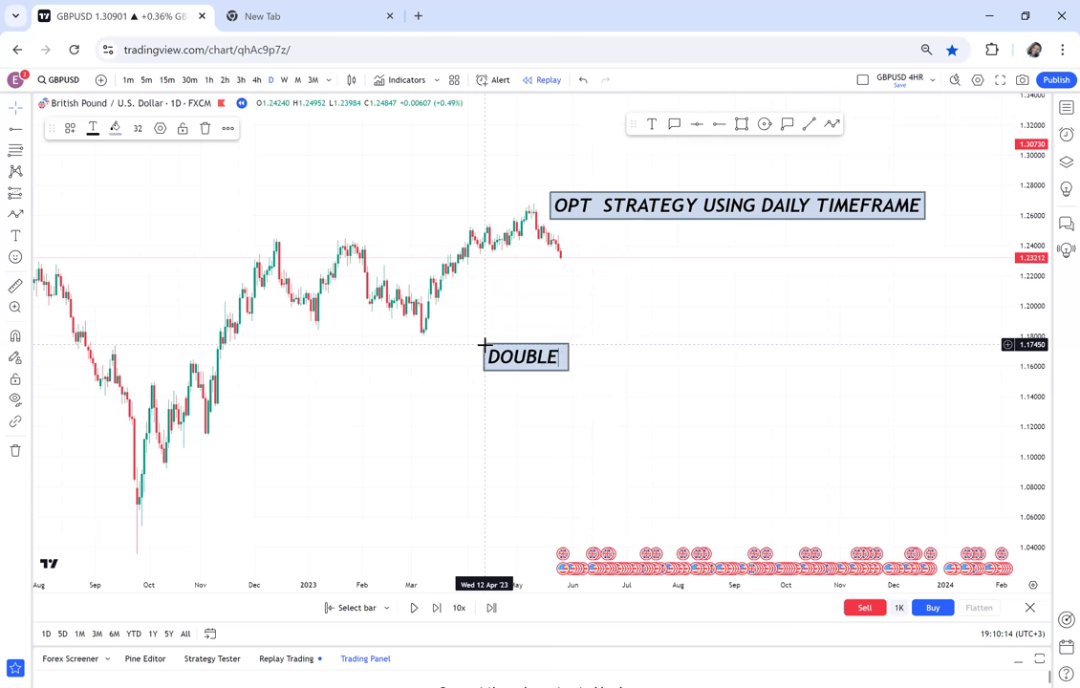
key(BackSpace)
text(OTTOM)
key(Return)
key(Return)
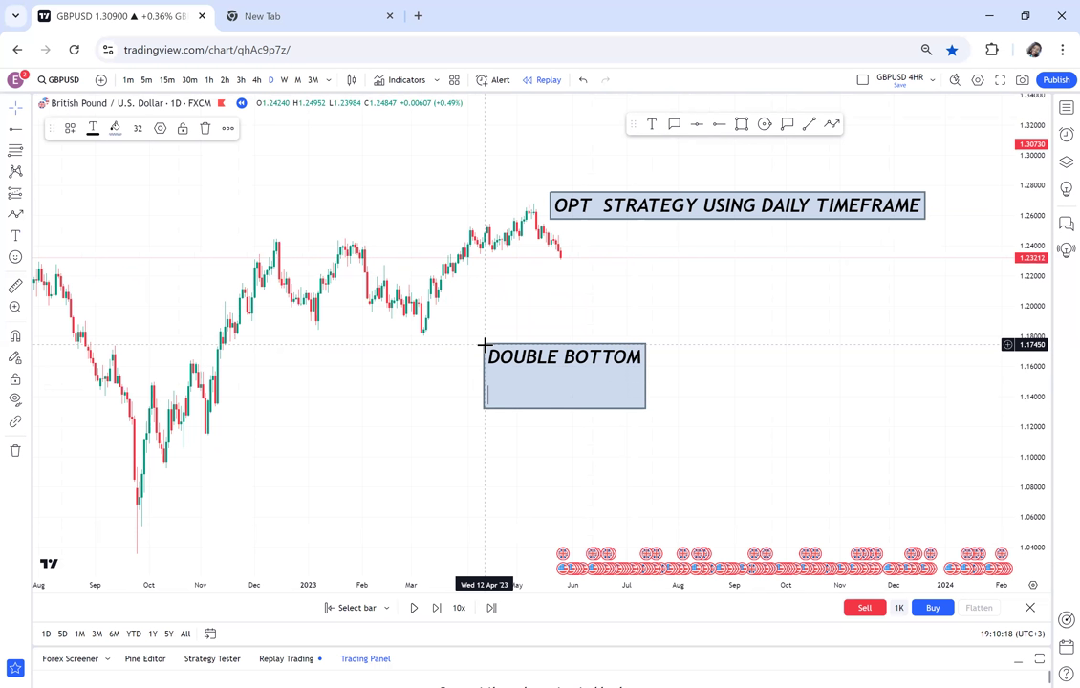
Complete the new label with a second line DOUBLE TOP SELL and append BUY to the first line.
text(DOUBLE)
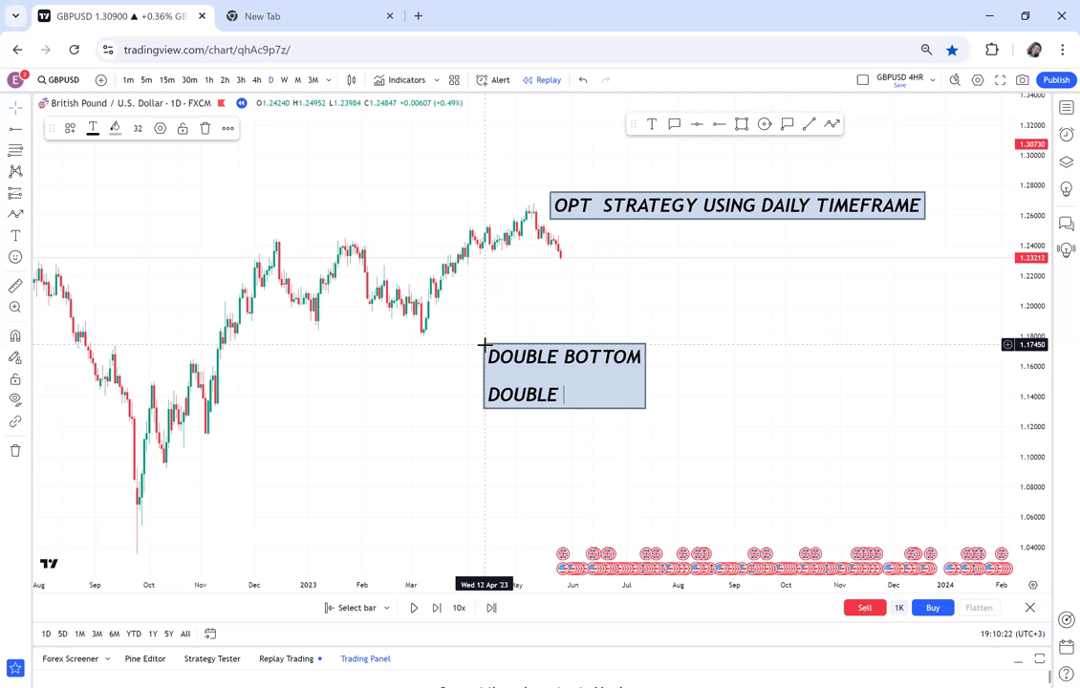
text( TOM)
key(BackSpace)
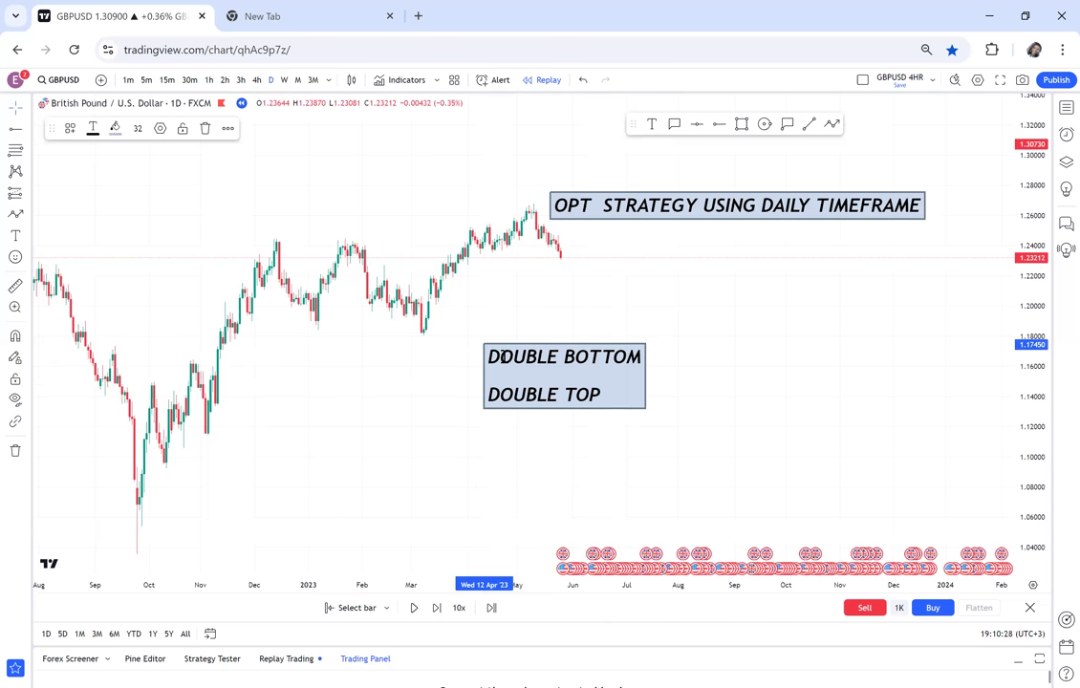
text(P SELL)
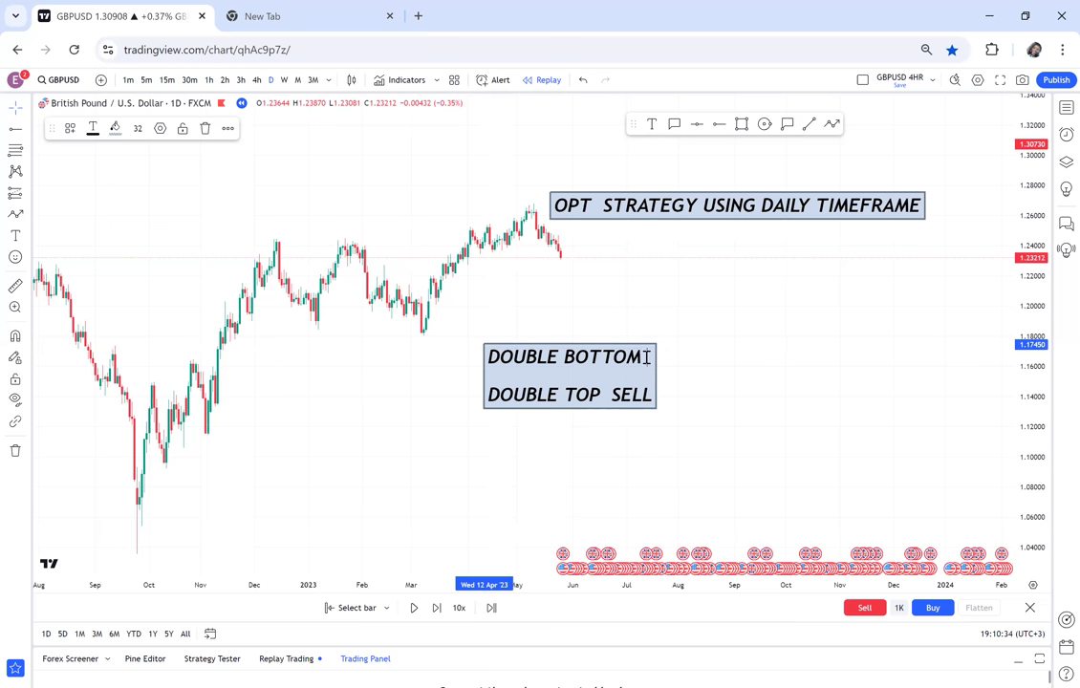
text( BUY)
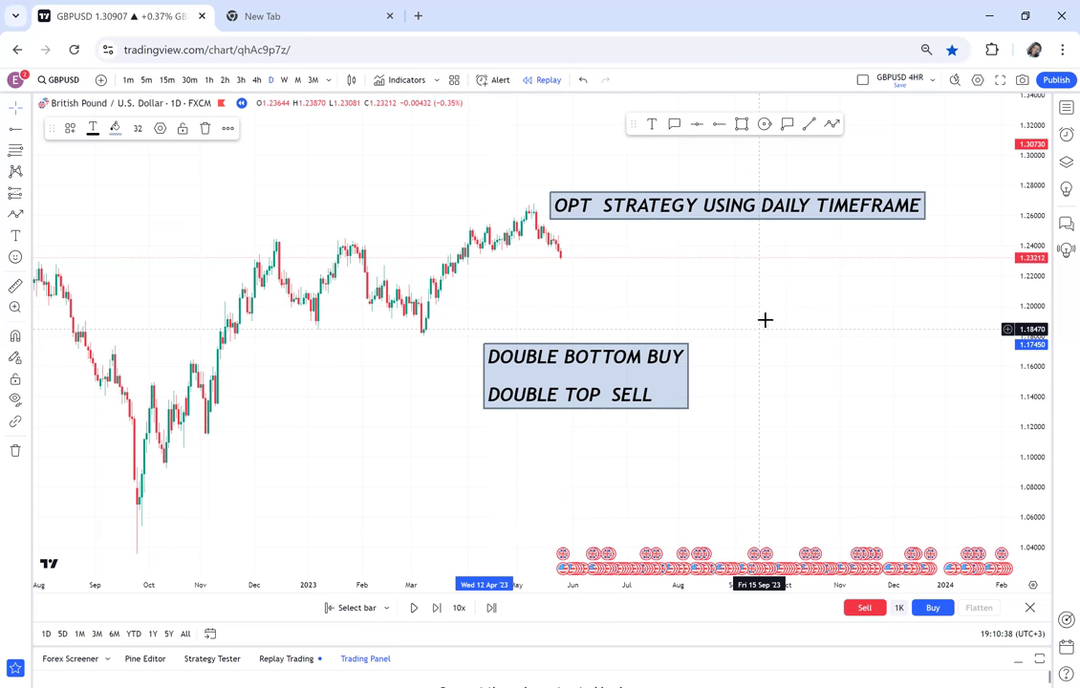
Move the DOUBLE BOTTOM BUY / DOUBLE TOP SELL label above the candles of autumn 2022.
drag(768, 324, 790, 363)
drag(679, 401, 296, 180)
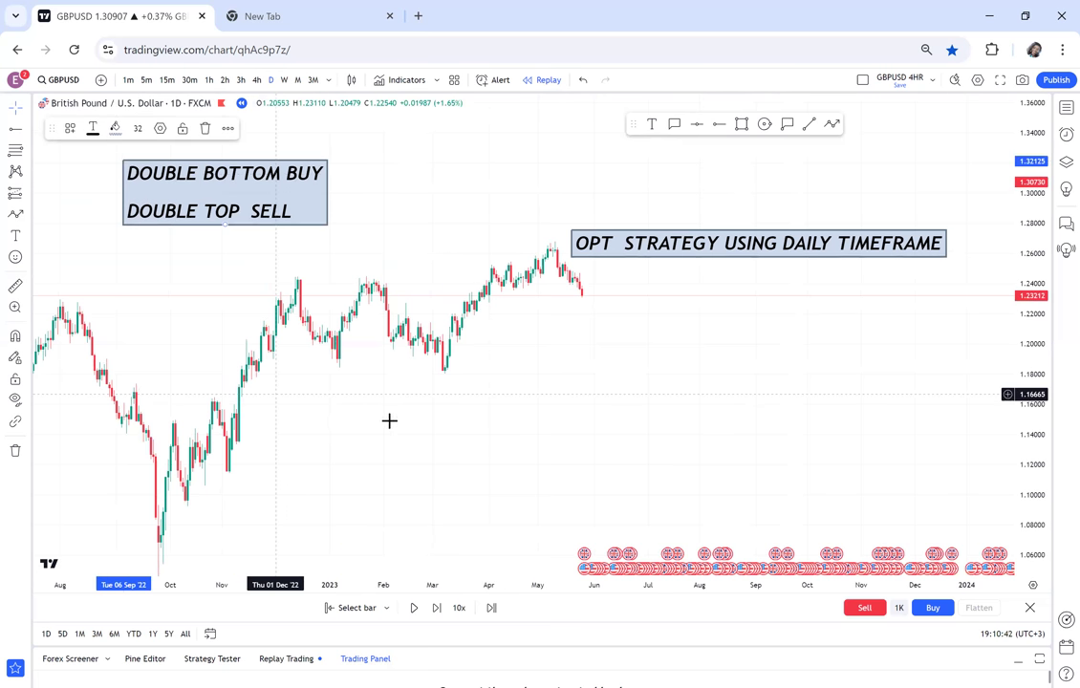
drag(523, 350, 476, 402)
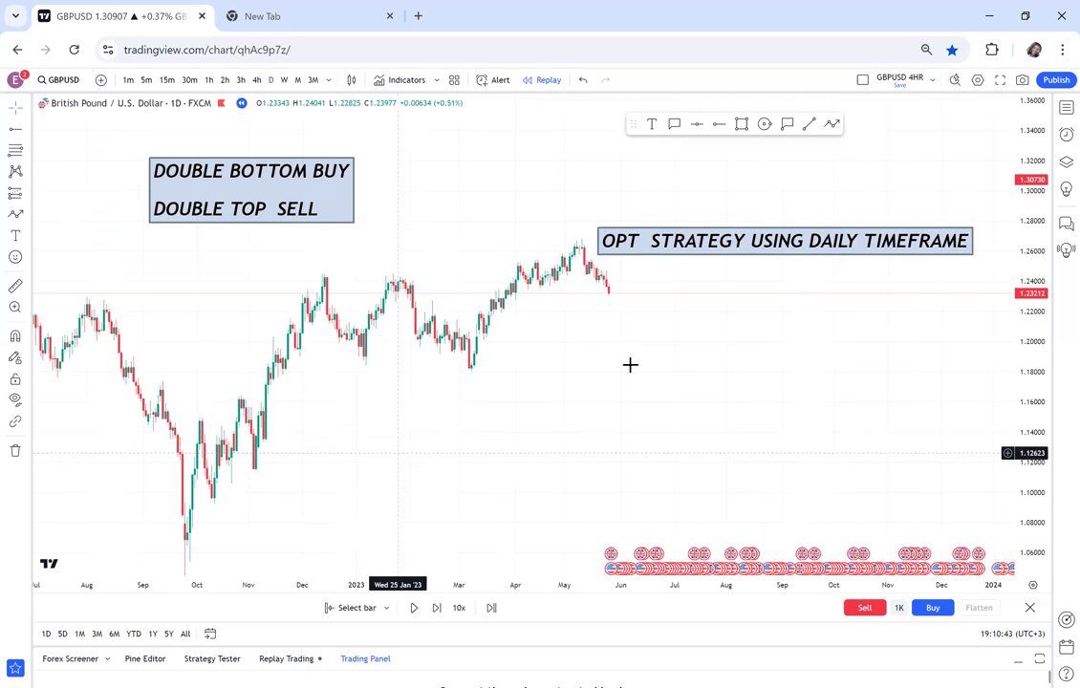
Draw a rising zigzag arrow path below the candles from about 1.06, with peaks near 1.14 and 1.195, ending near 1.197.
click(836, 123)
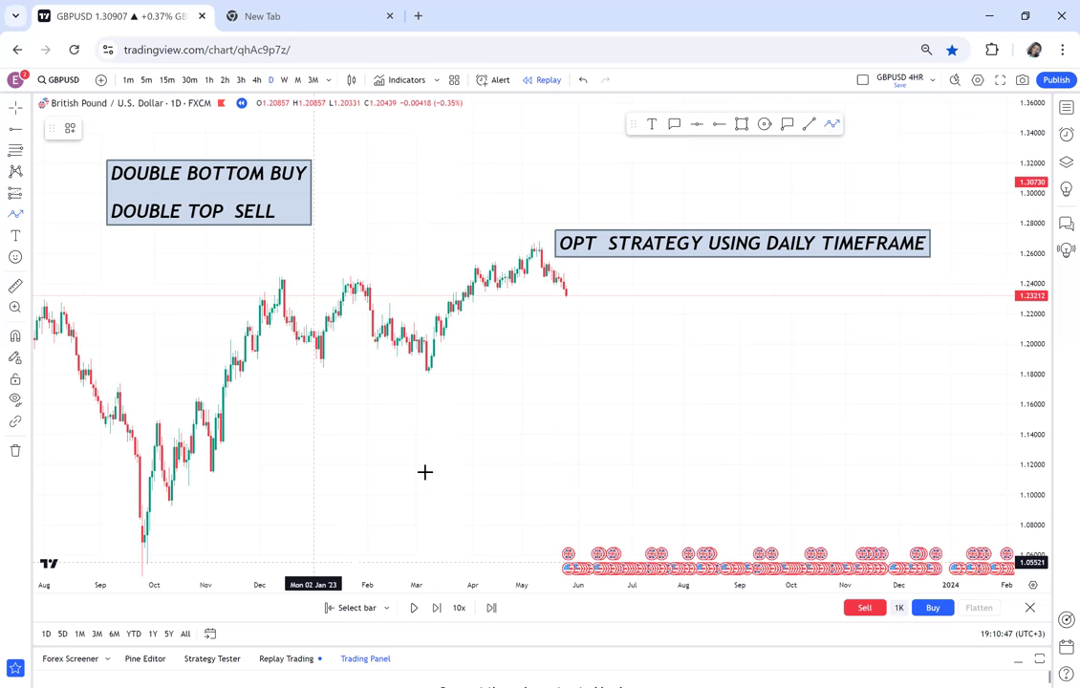
click(353, 555)
click(449, 431)
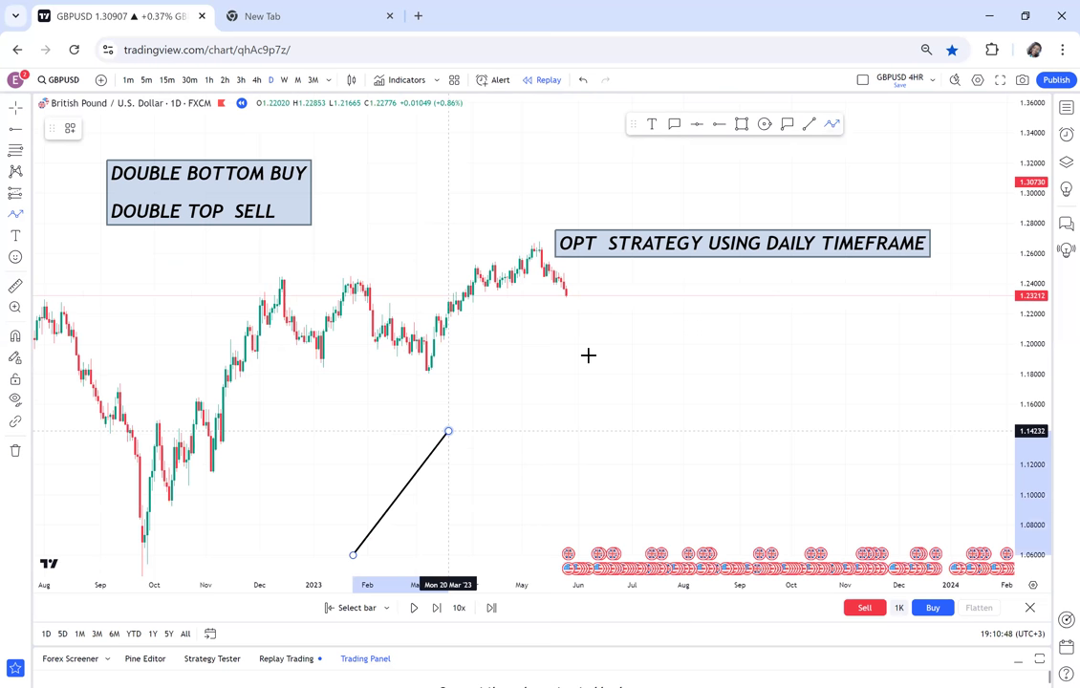
click(448, 431)
click(494, 493)
click(588, 352)
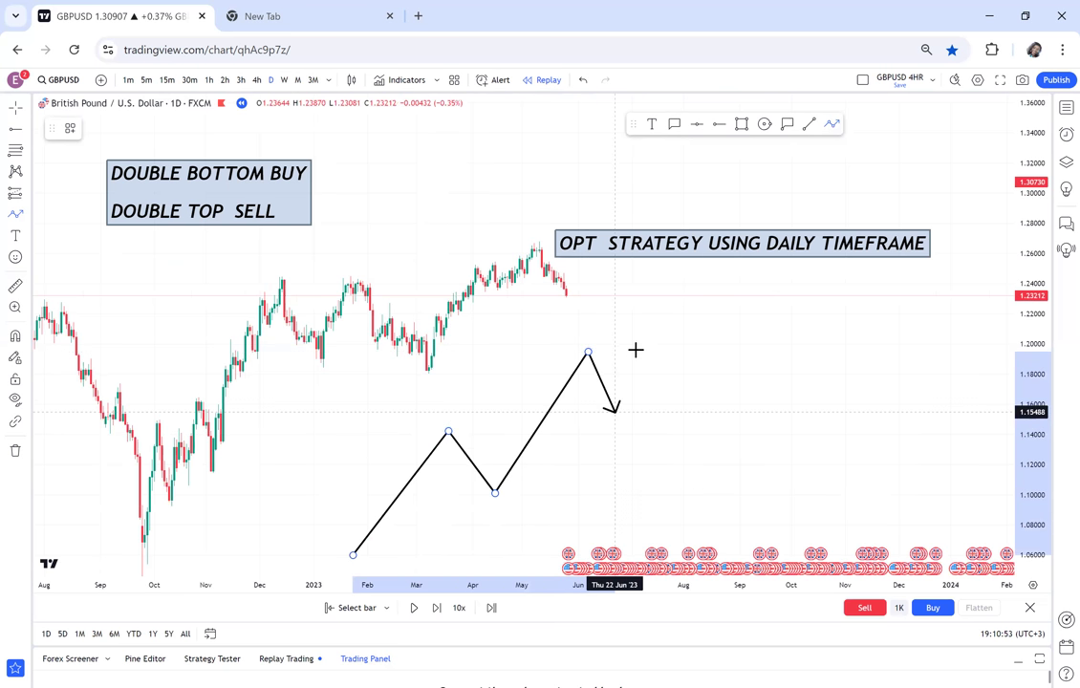
click(616, 412)
double_click(637, 349)
click(715, 394)
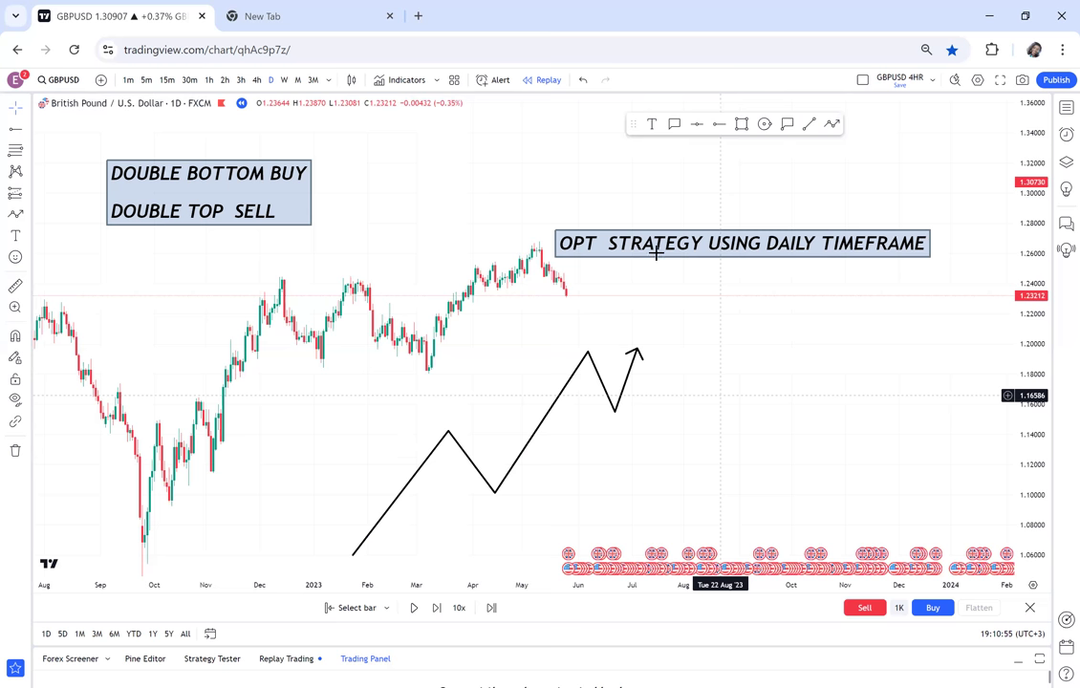
Draw a second rising zigzag arrow path from the first path's end near 1.197 up to about 1.247, and undo both paths.
key(alt+p)
click(636, 346)
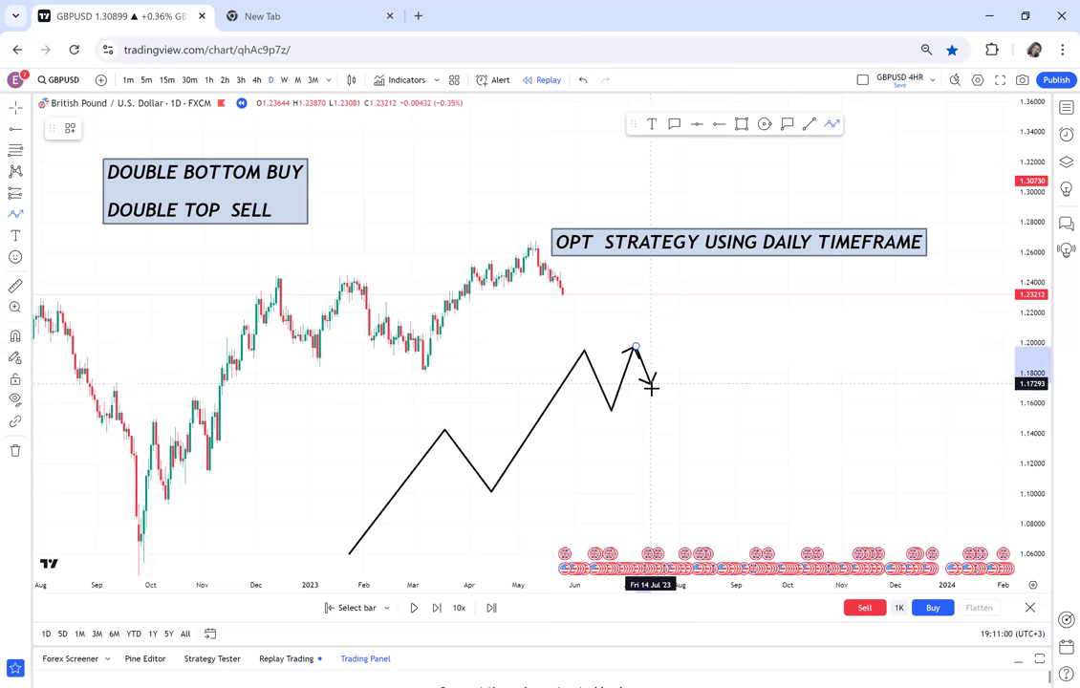
double_click(655, 387)
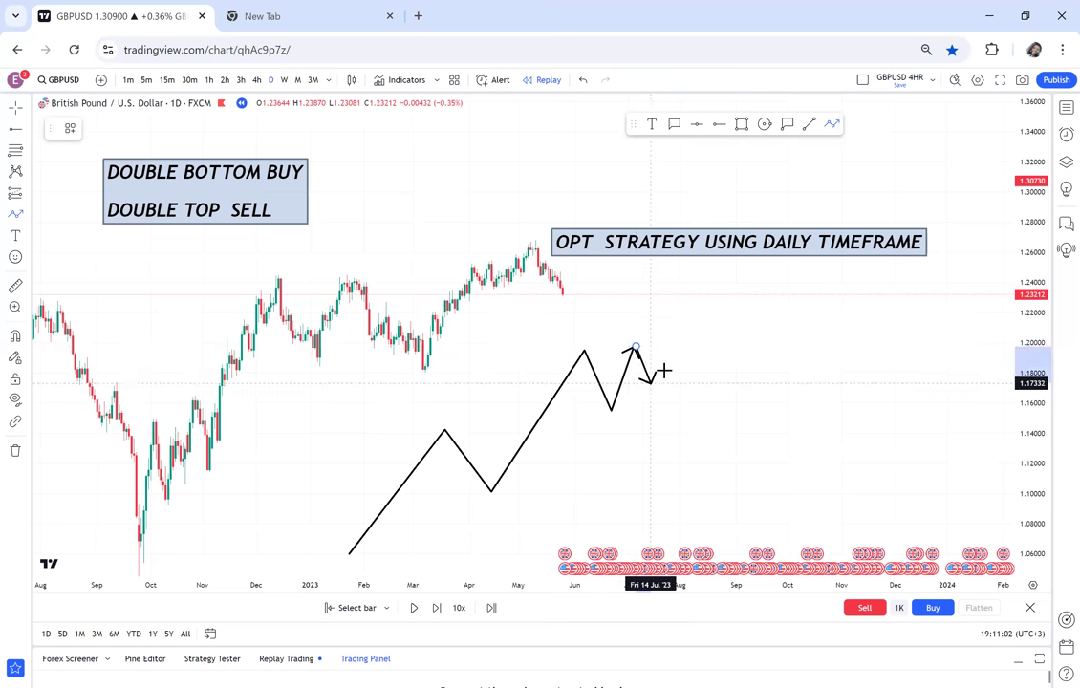
click(682, 314)
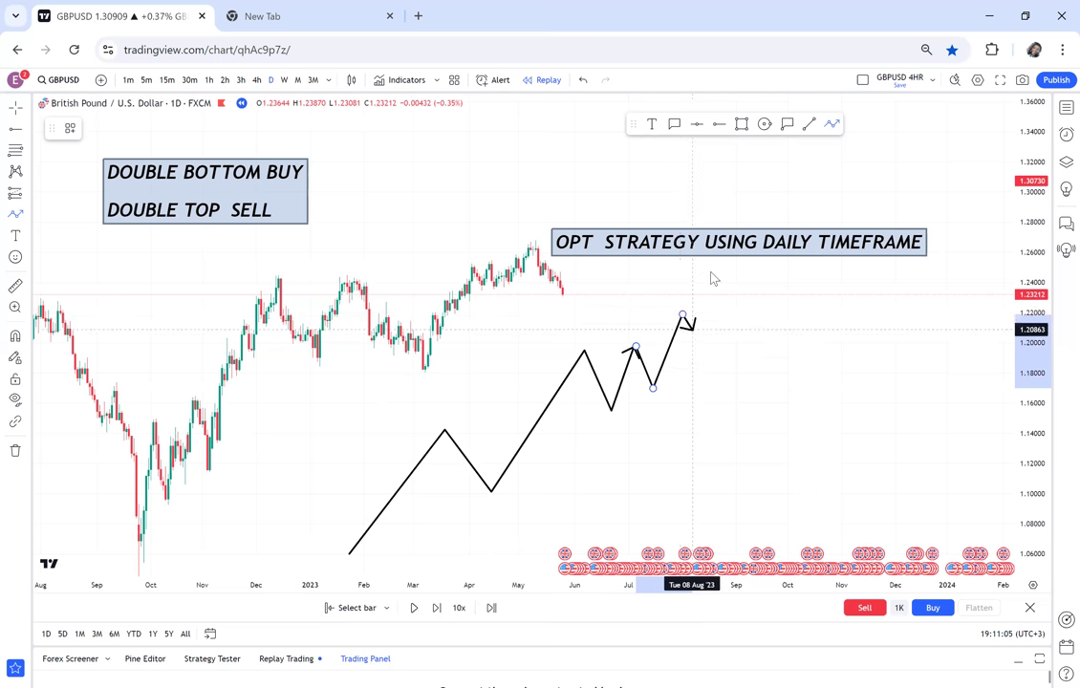
click(695, 336)
double_click(713, 272)
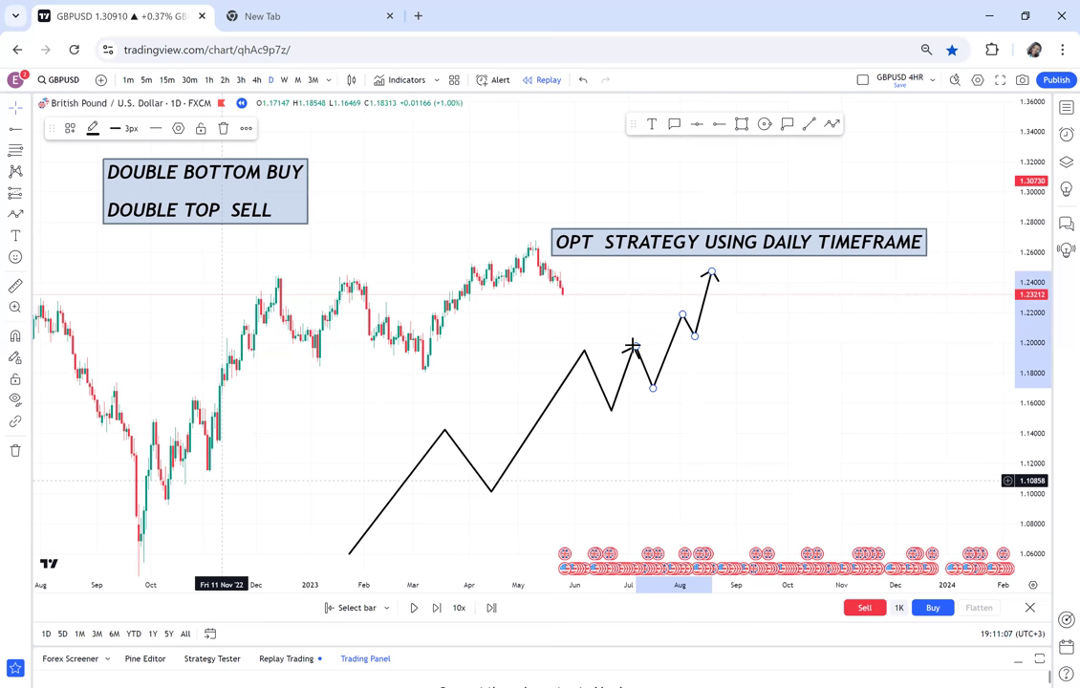
click(582, 86)
click(583, 82)
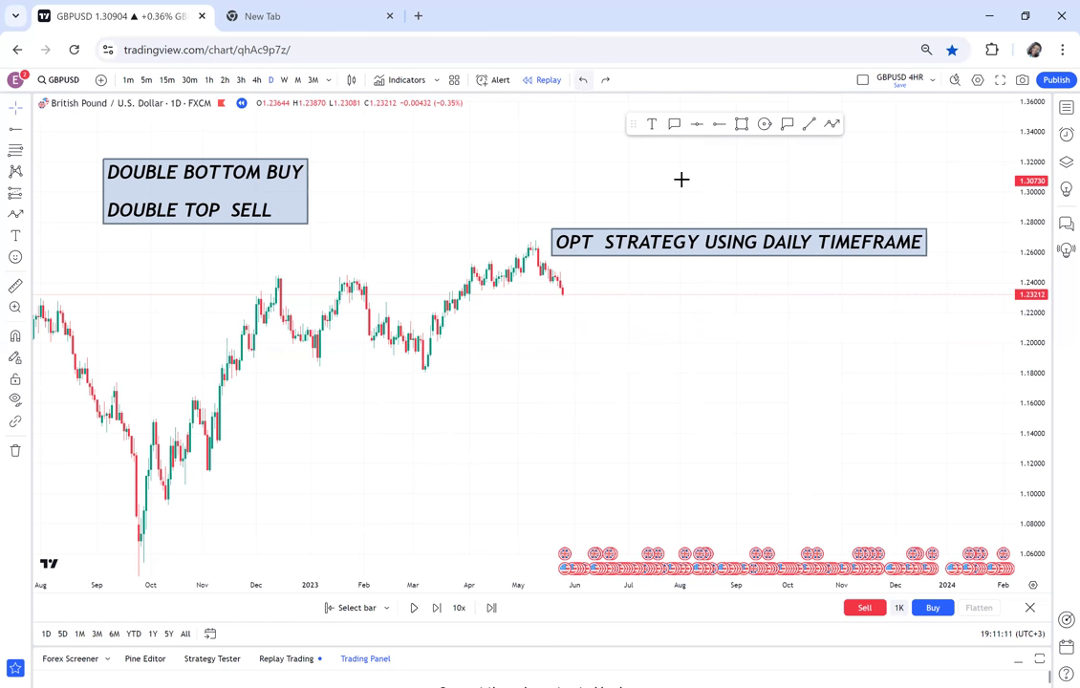
Draw a zigzag arrow path from about 1.08 in early April, with peaks near 1.138, 1.18 and 1.222, ending near 1.155.
click(833, 125)
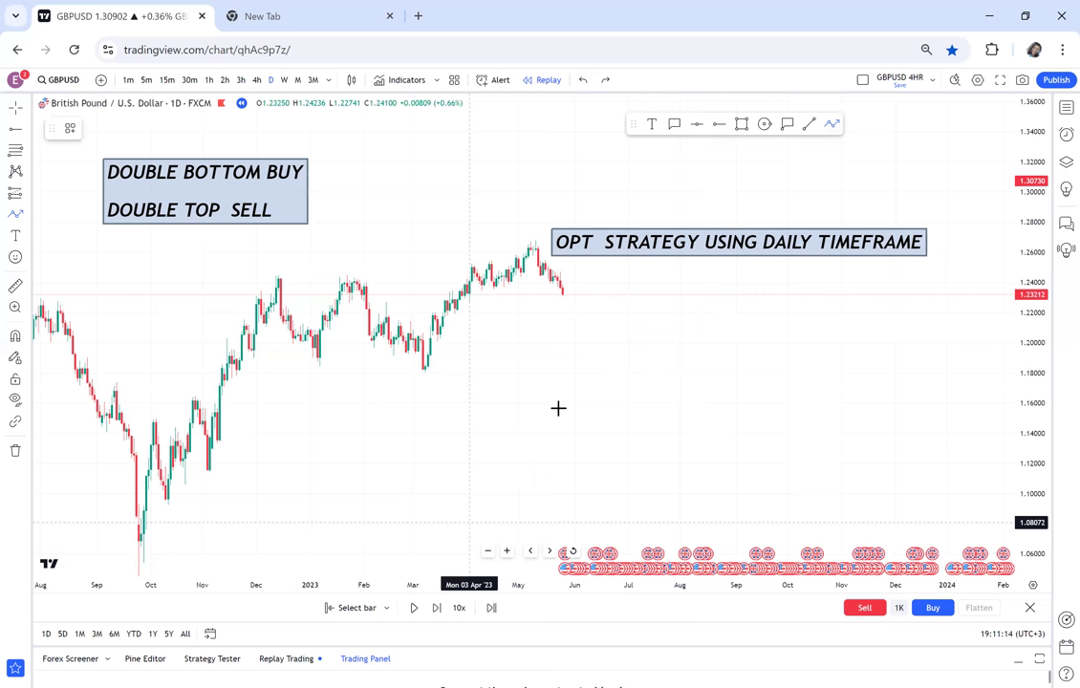
click(470, 522)
click(525, 438)
click(586, 372)
click(609, 411)
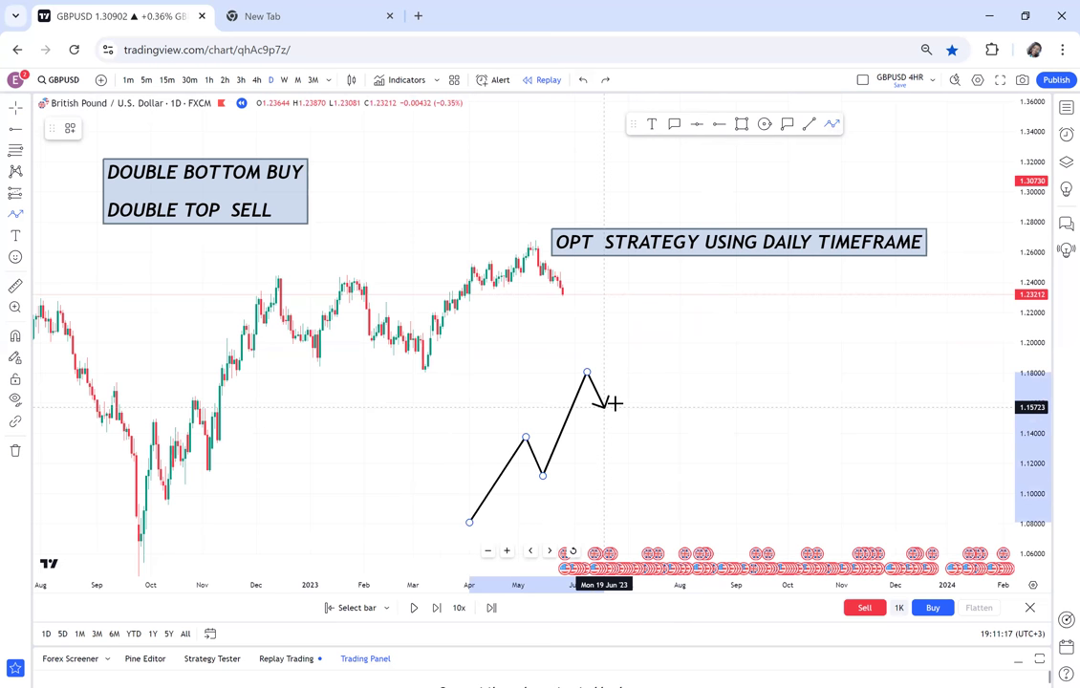
click(654, 312)
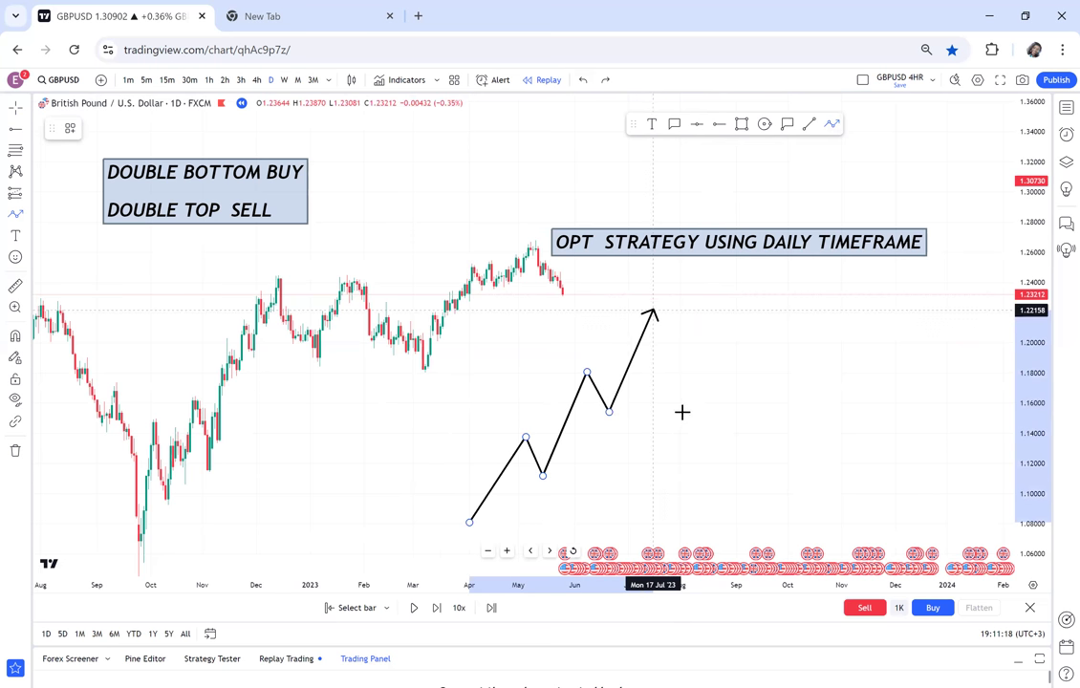
double_click(682, 411)
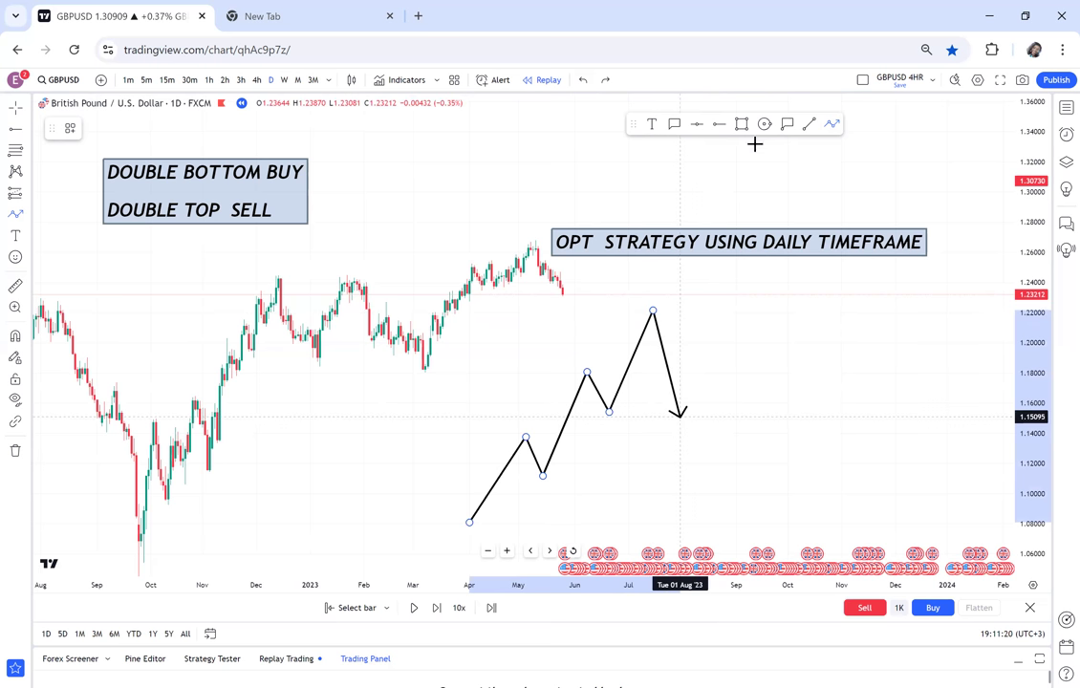
Circle the path's last low and its end point near 1.155, and undo the circles and the path.
click(612, 407)
click(609, 429)
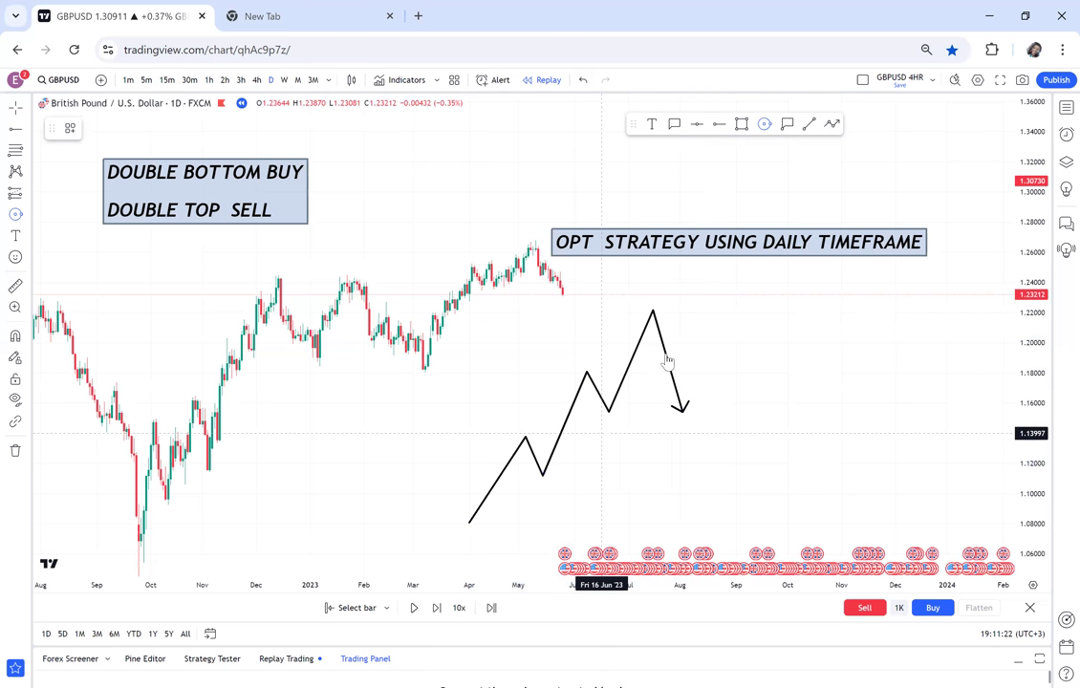
click(763, 129)
drag(682, 408, 684, 420)
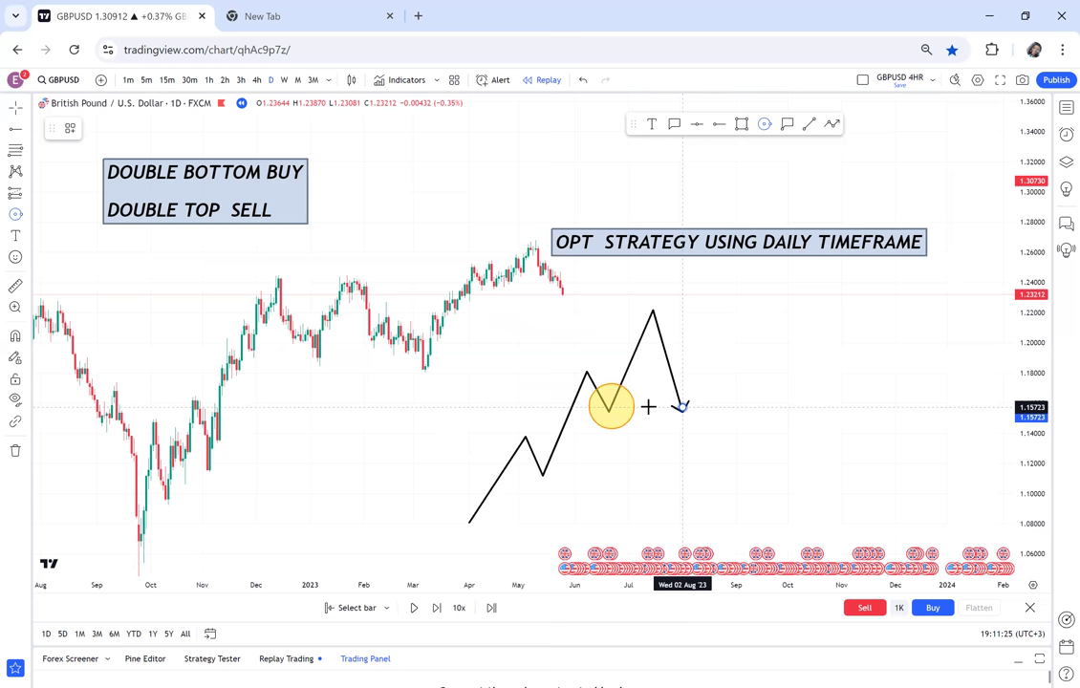
click(583, 80)
key(ctrl+z)
key(ctrl+z)
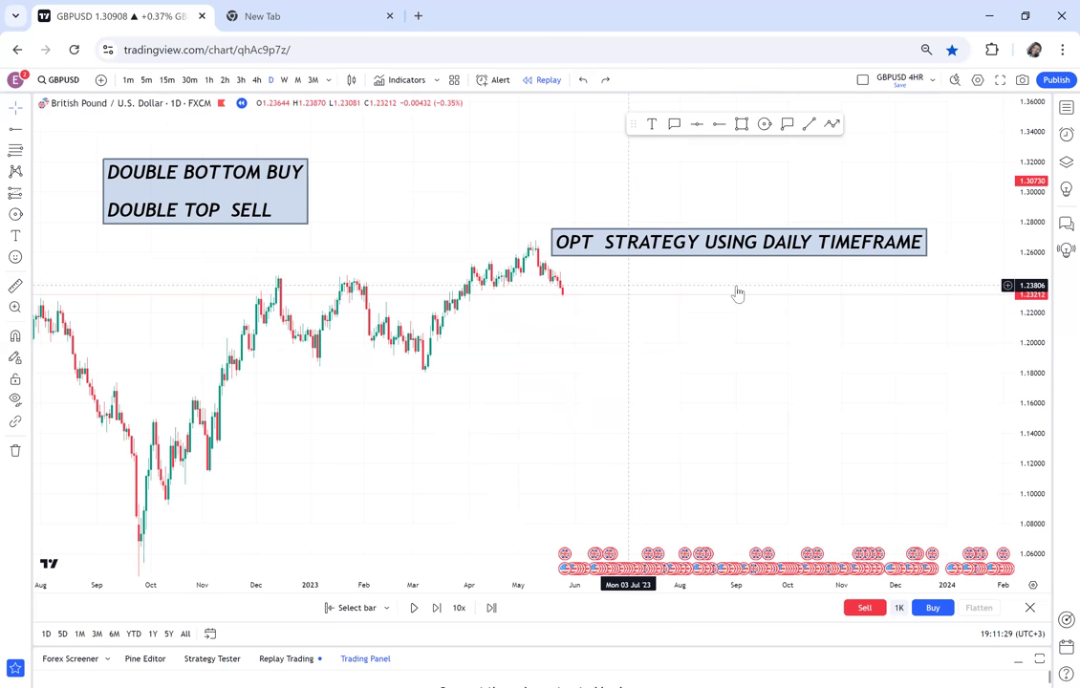
Draw a rectangle zone below the latest candle from 23 Mar '23 to 22 Aug '23, between about 1.2313 and 1.2276.
drag(738, 289, 702, 209)
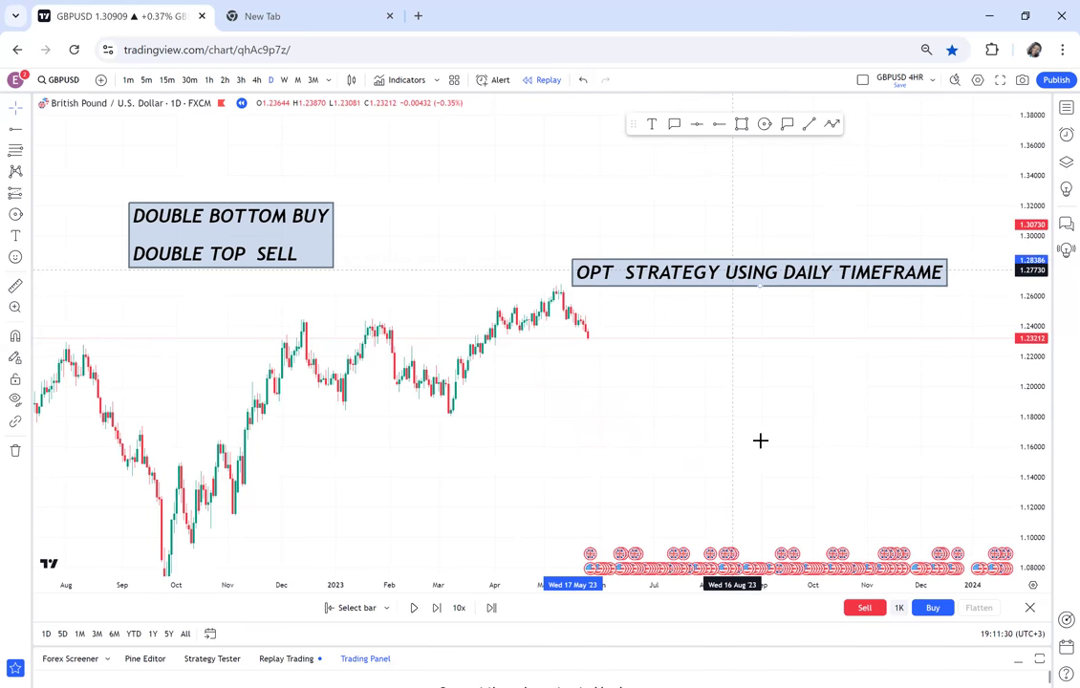
scroll(464, 292, up, 3)
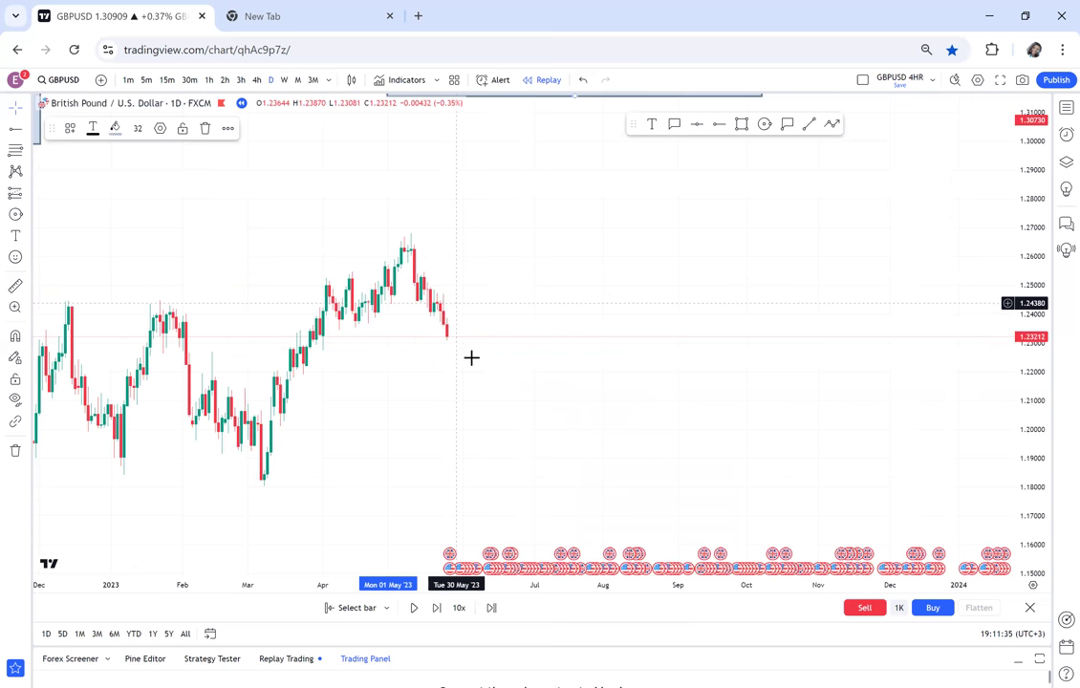
drag(1034, 494, 1031, 341)
drag(894, 244, 996, 340)
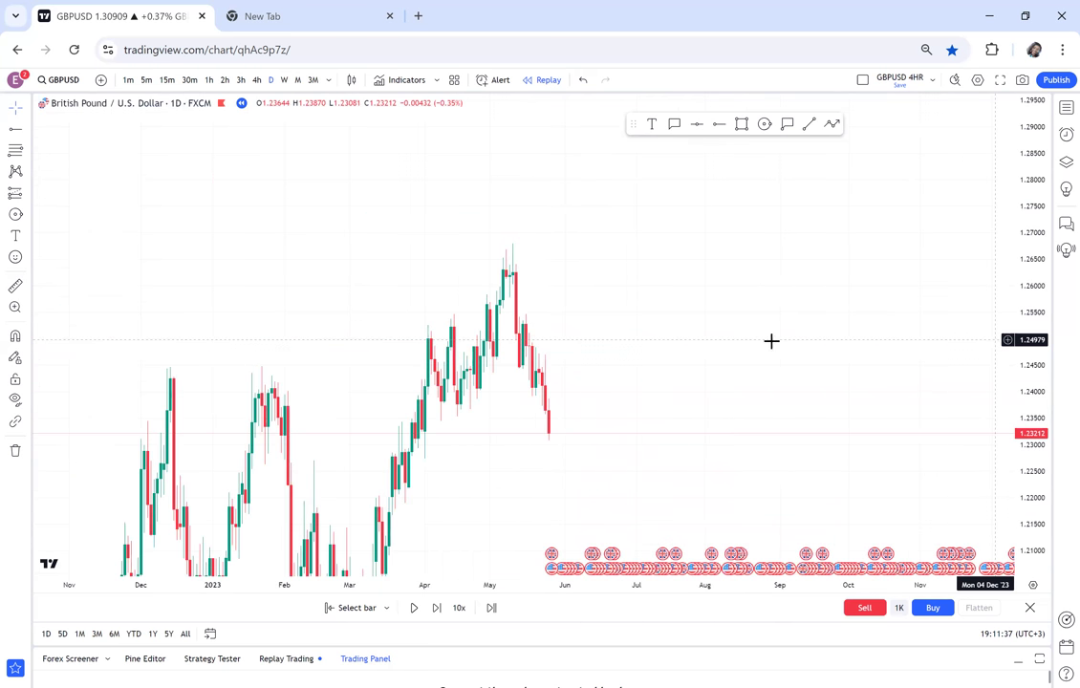
drag(767, 334, 765, 319)
click(744, 124)
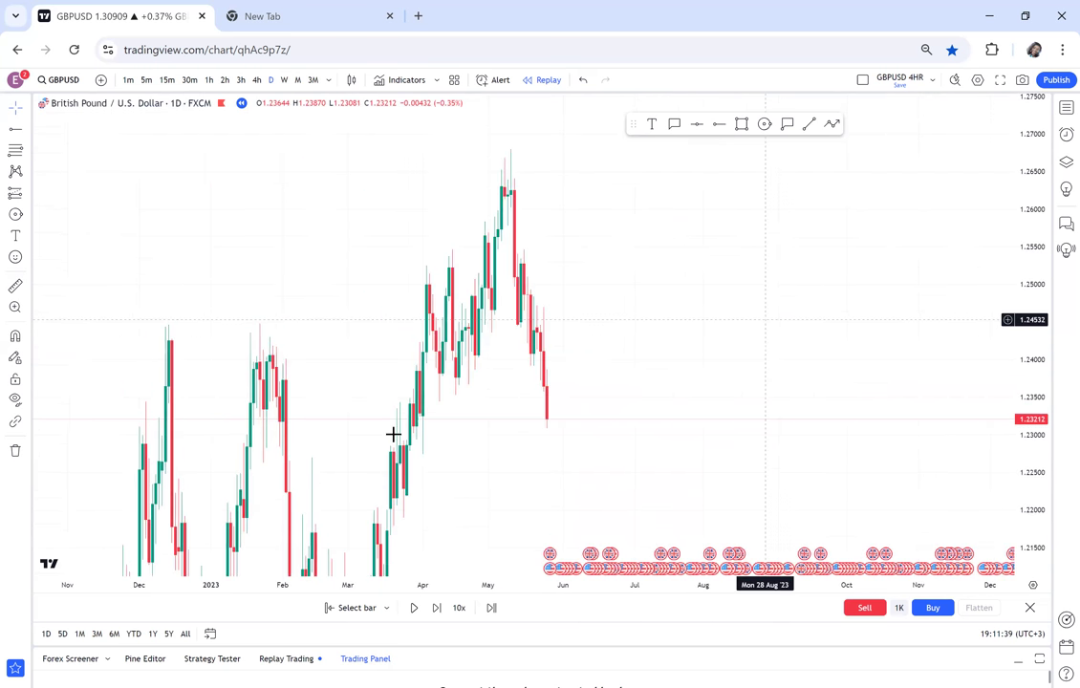
click(399, 425)
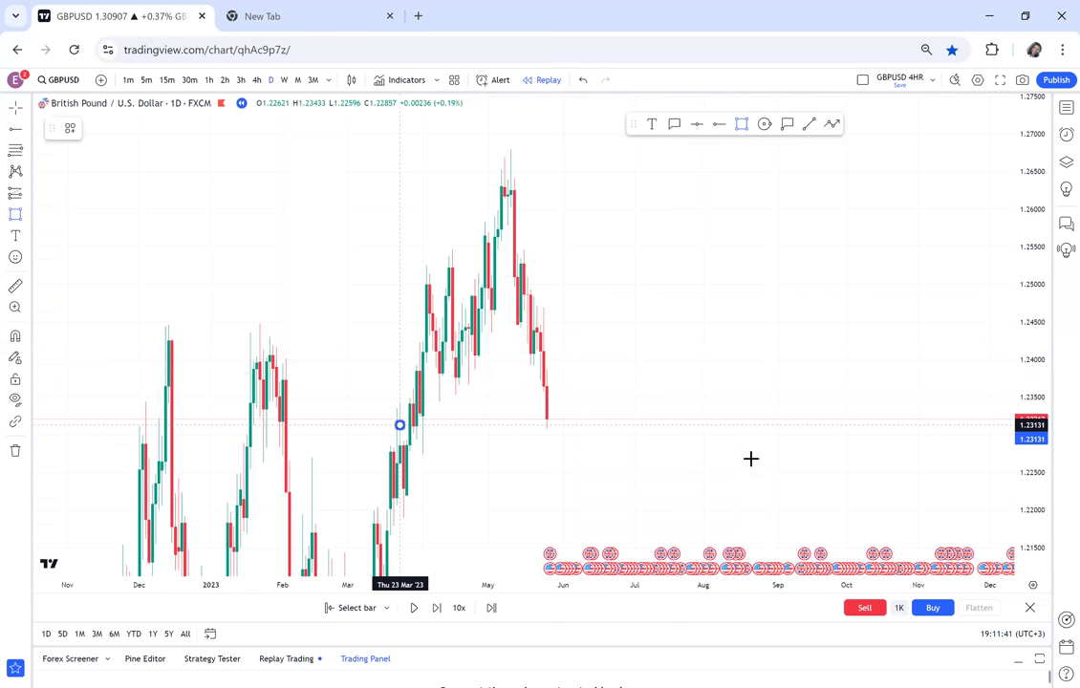
click(753, 449)
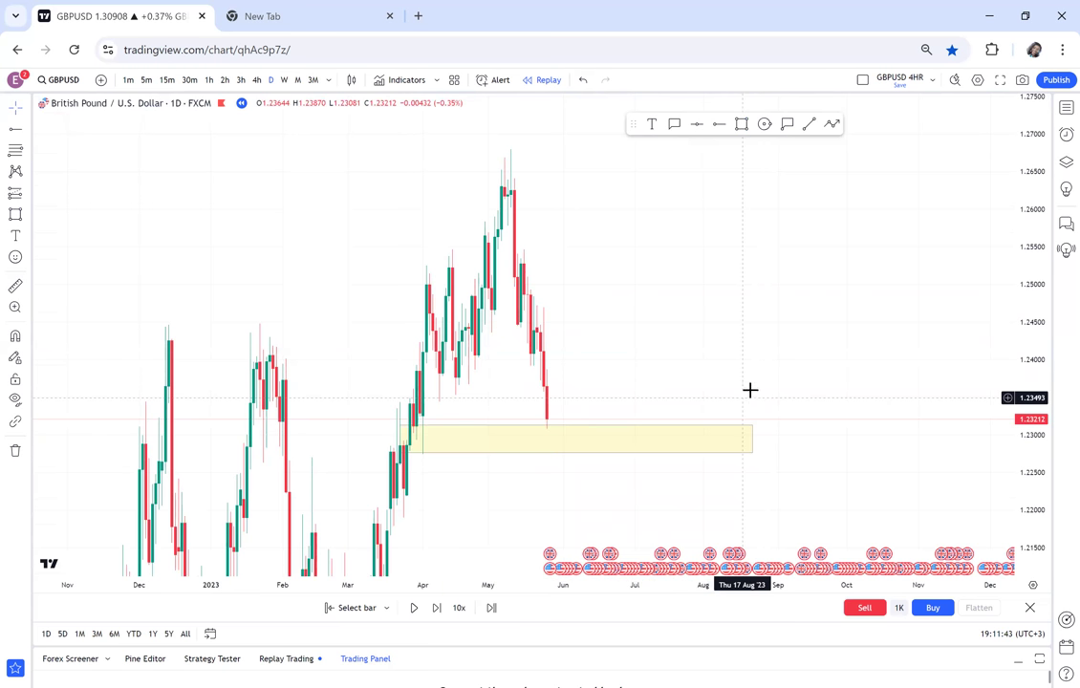
Change the fill colour of the rectangle zone to black.
scroll(751, 390, up, 2)
drag(648, 321, 735, 169)
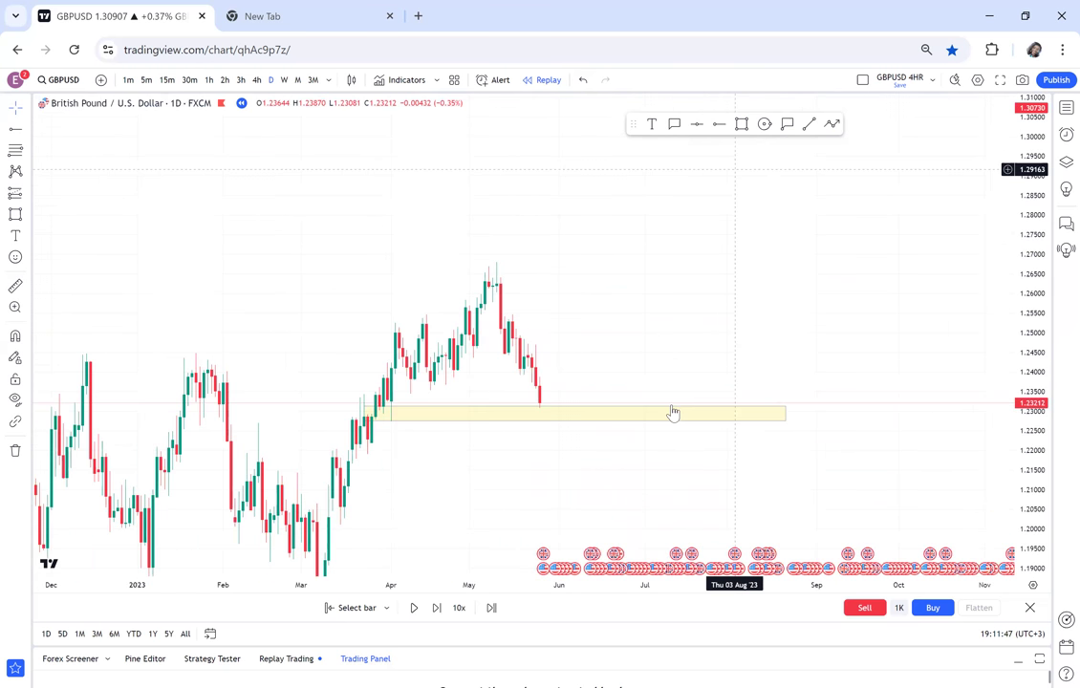
click(673, 413)
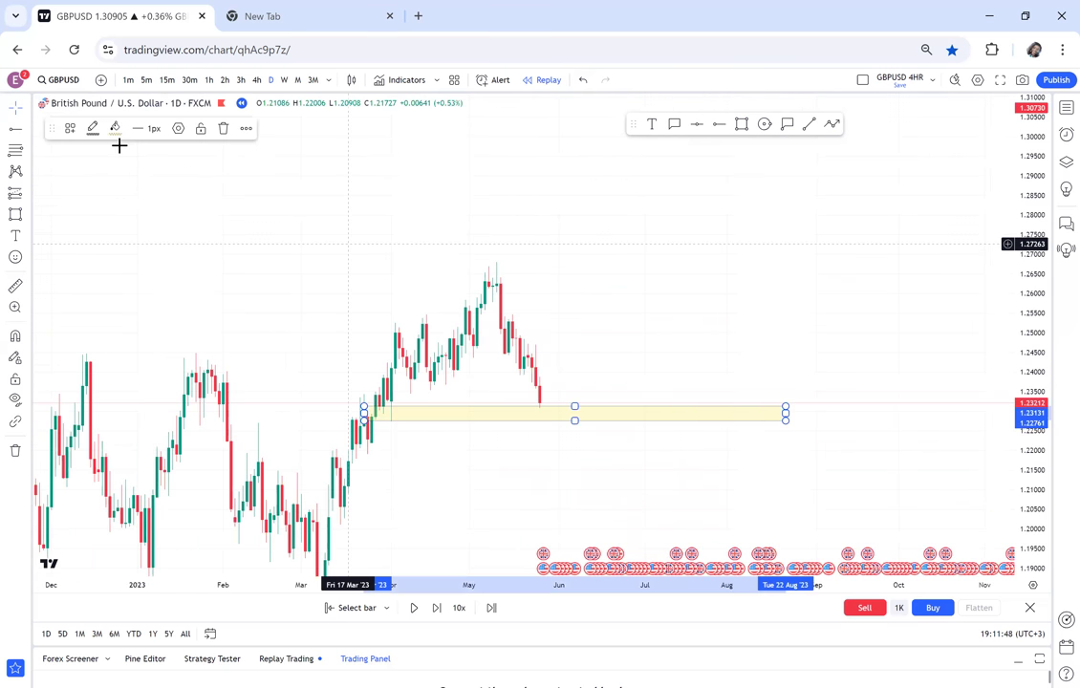
click(238, 154)
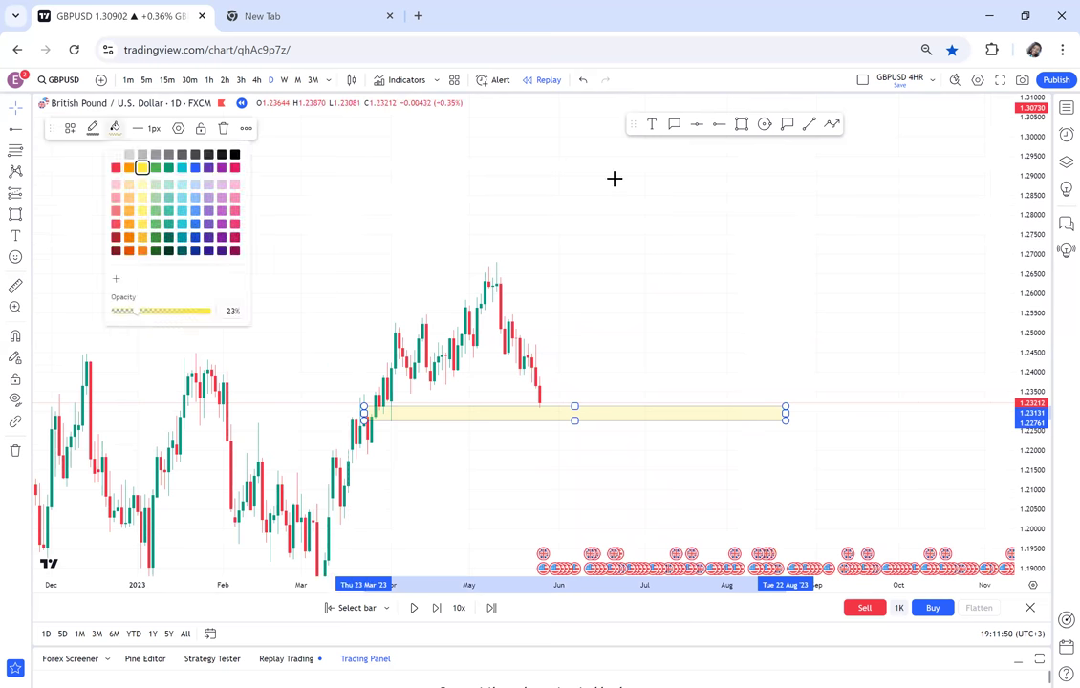
Circle the two price touches on the zone, at the end-of-March candles and at the latest candle in late May.
click(765, 125)
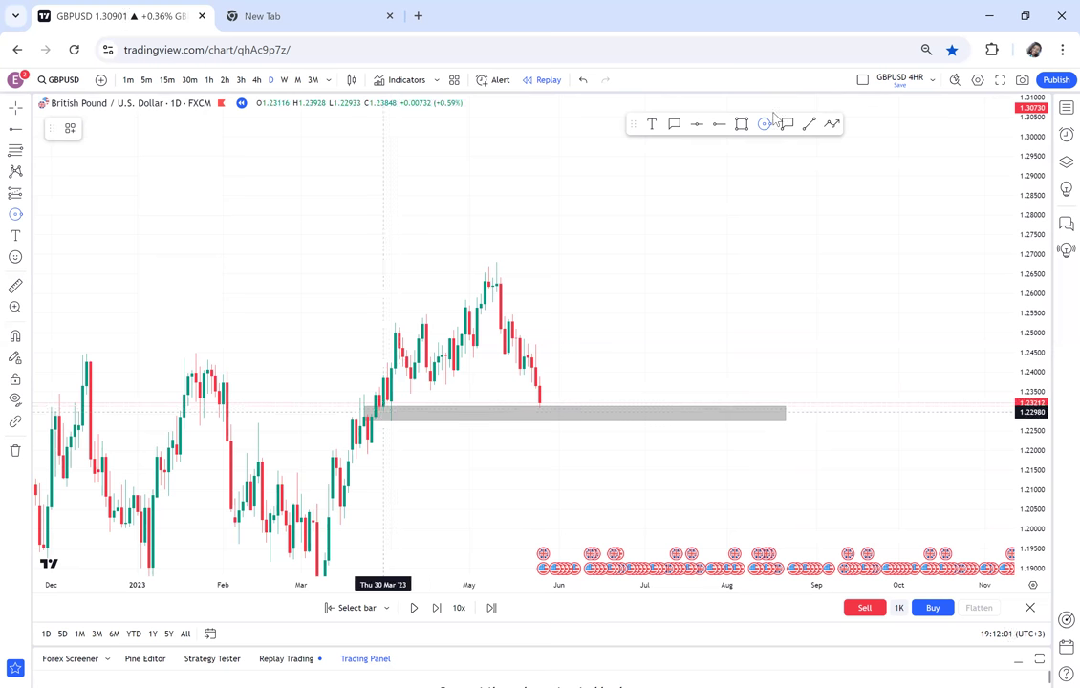
drag(382, 409, 387, 419)
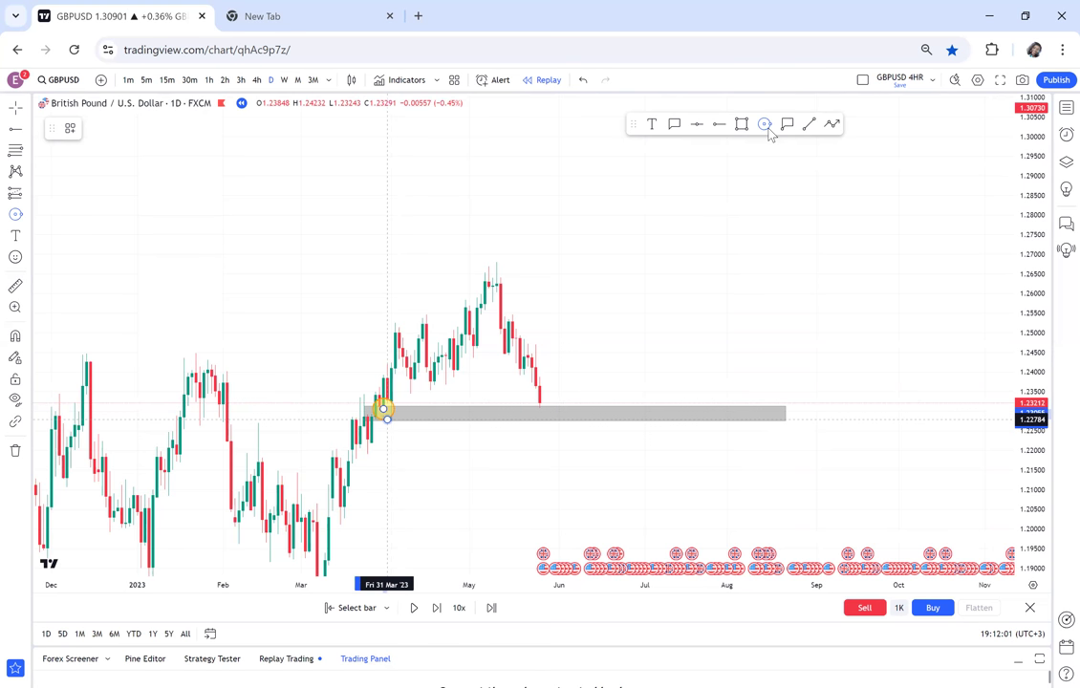
click(544, 406)
click(548, 422)
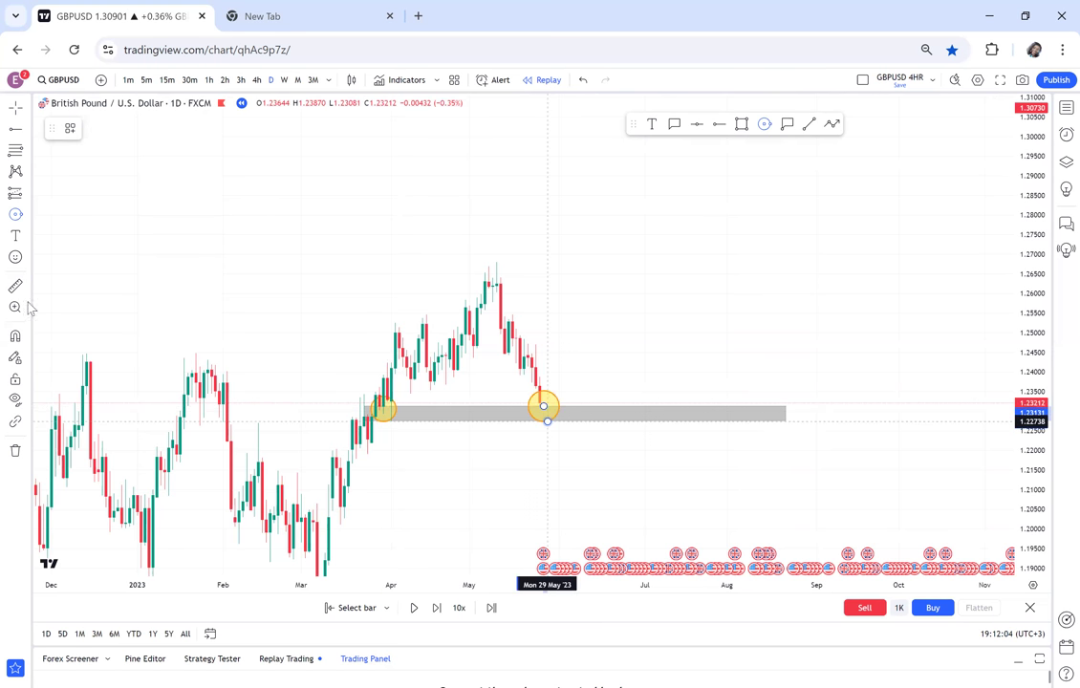
Measure the price range from the zone's lower edge to the May high and place a horizontal ray at its midpoint, 1.24805.
click(15, 286)
click(364, 421)
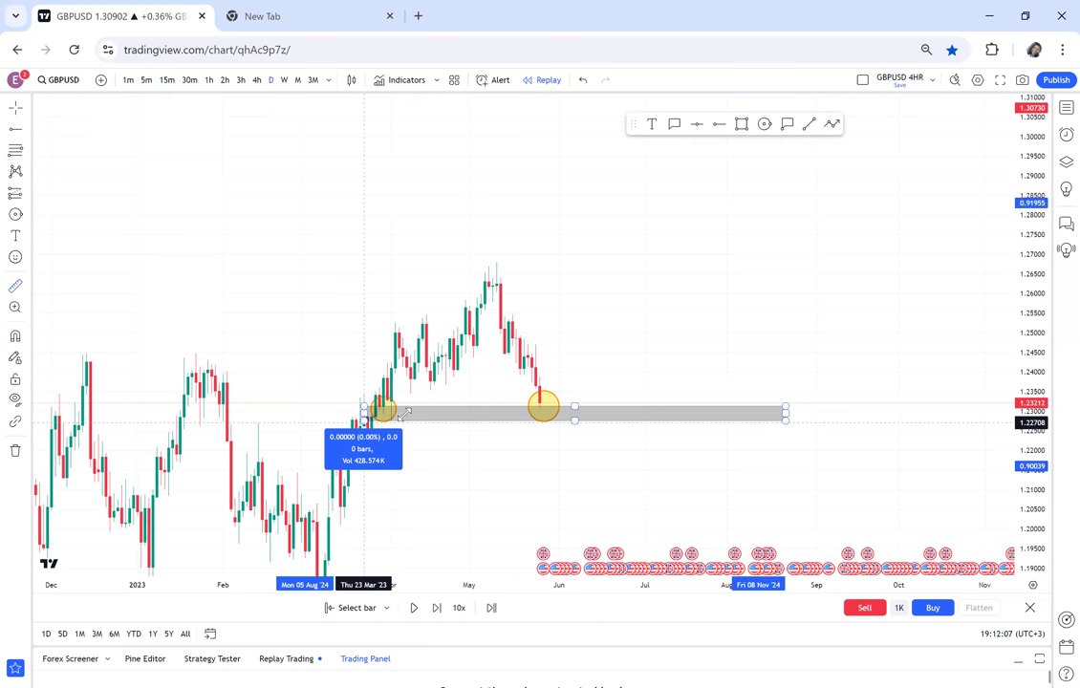
click(671, 260)
click(716, 125)
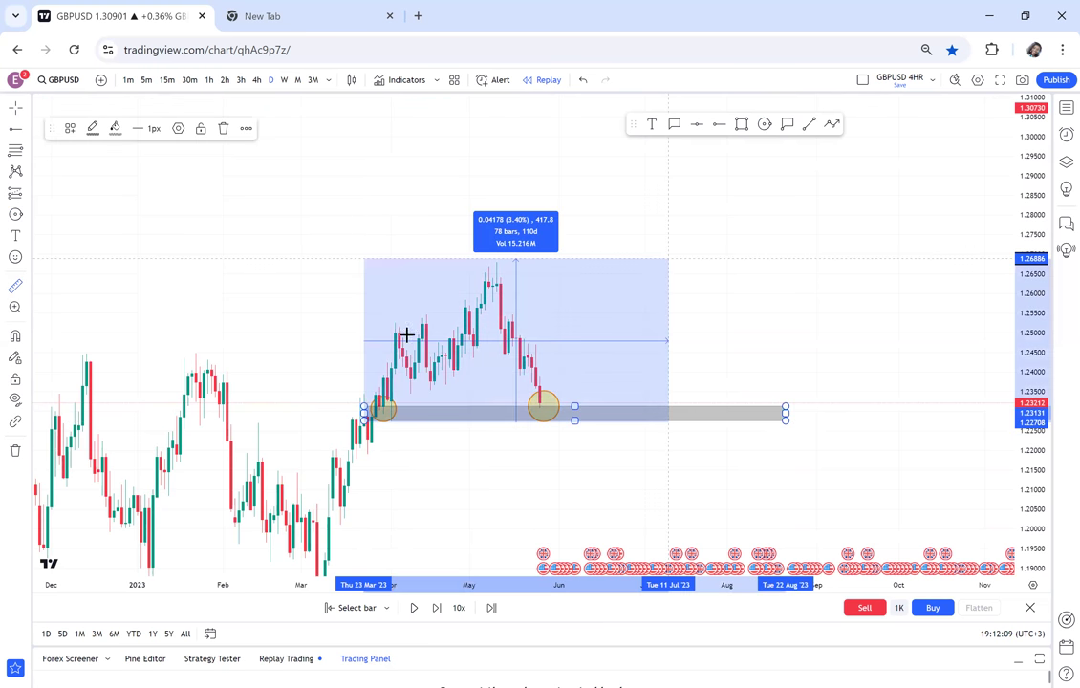
key(alt+j)
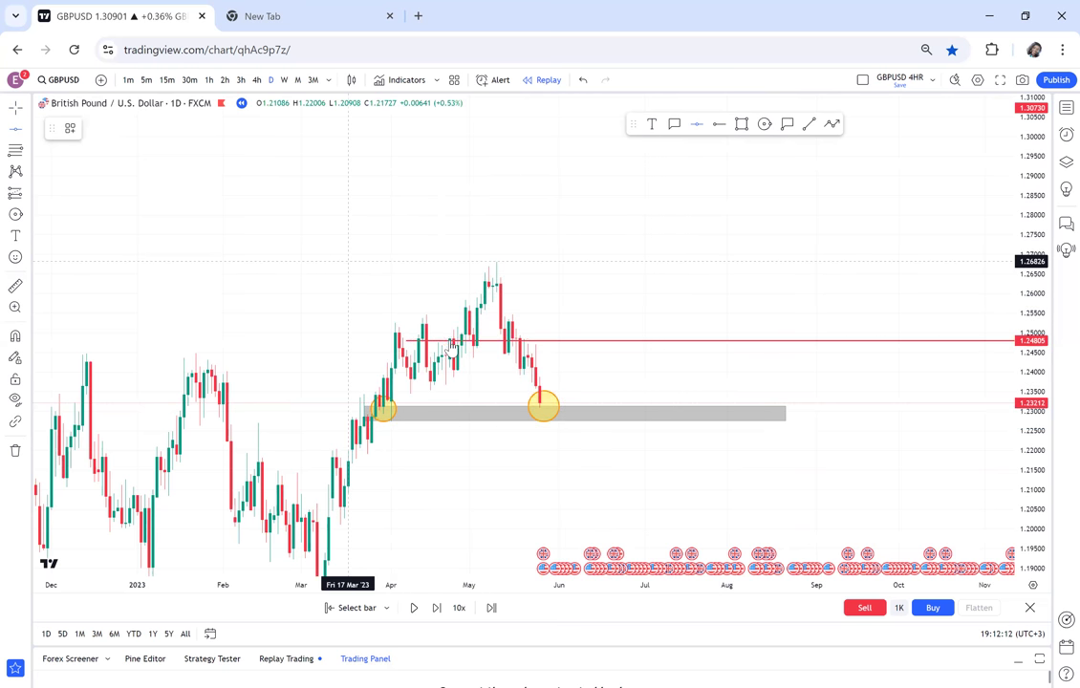
Add a horizontal line at the May high, 1.26811, and colour the midpoint ray green.
key(alt+h)
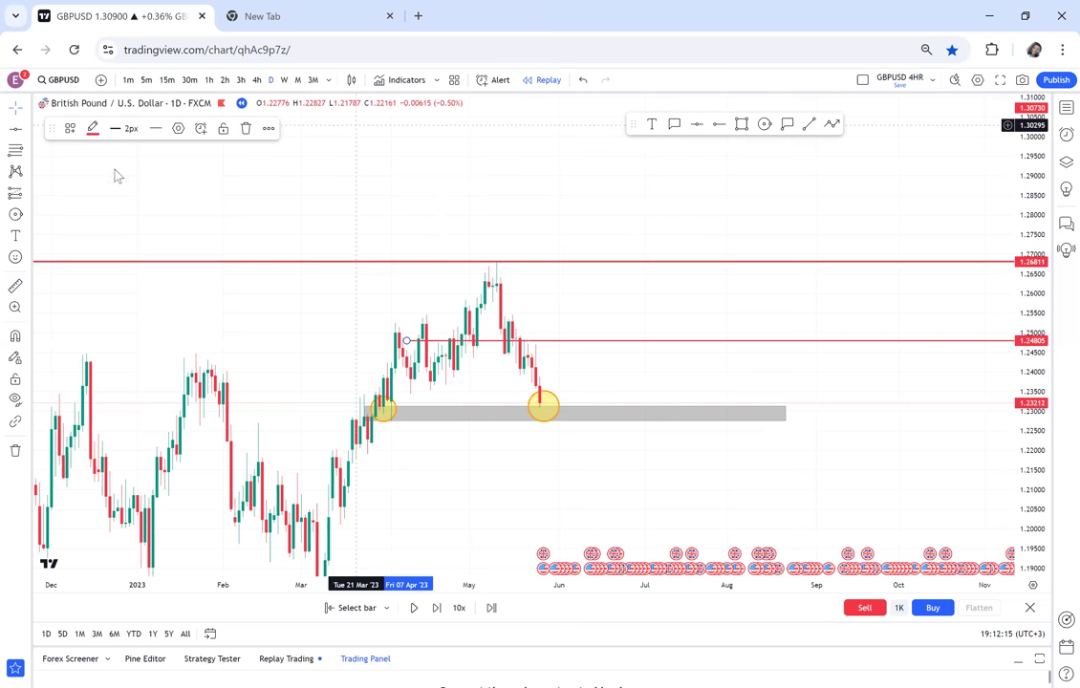
click(93, 128)
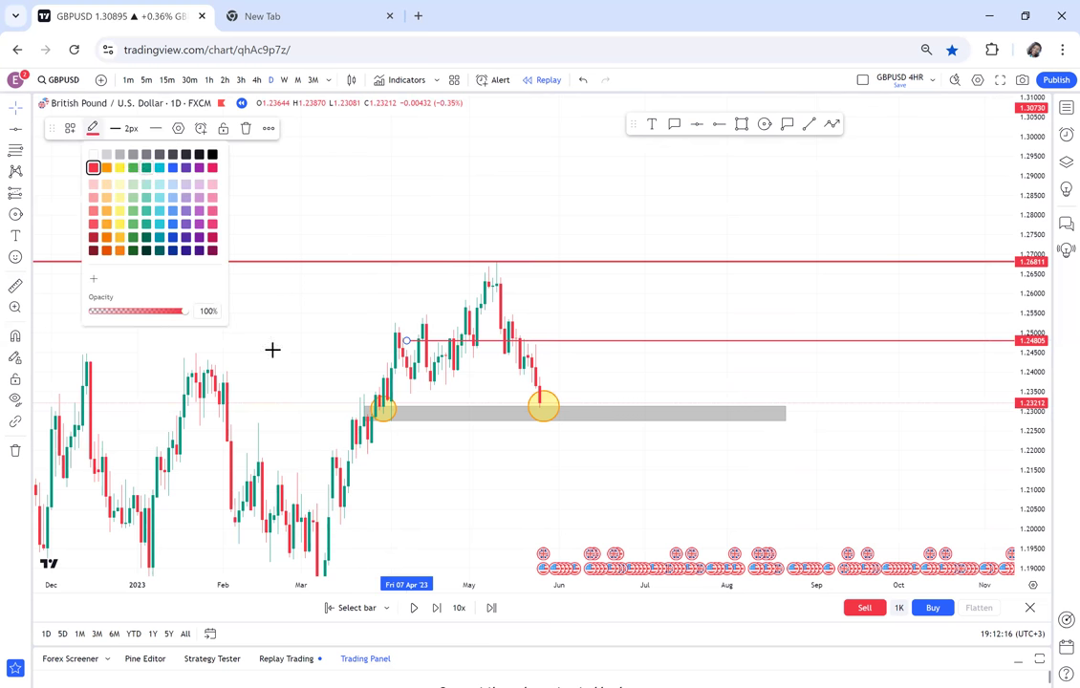
click(133, 167)
Switch to the weekly timeframe to examine the candles touching the zone, and return to the daily timeframe.
click(282, 80)
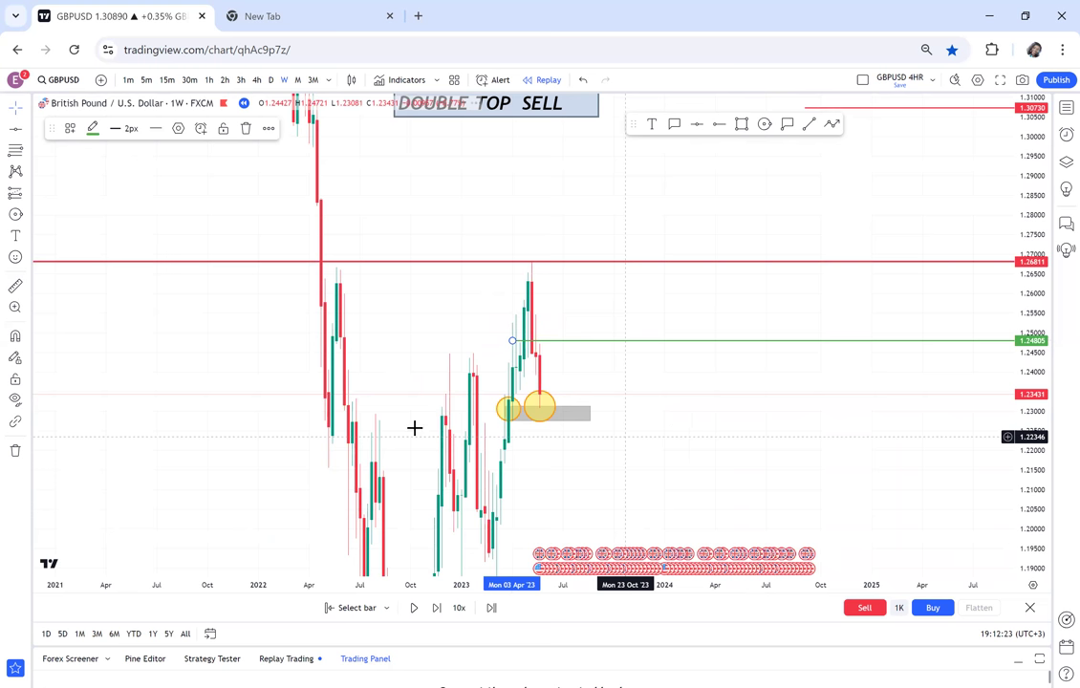
drag(413, 428, 65, 421)
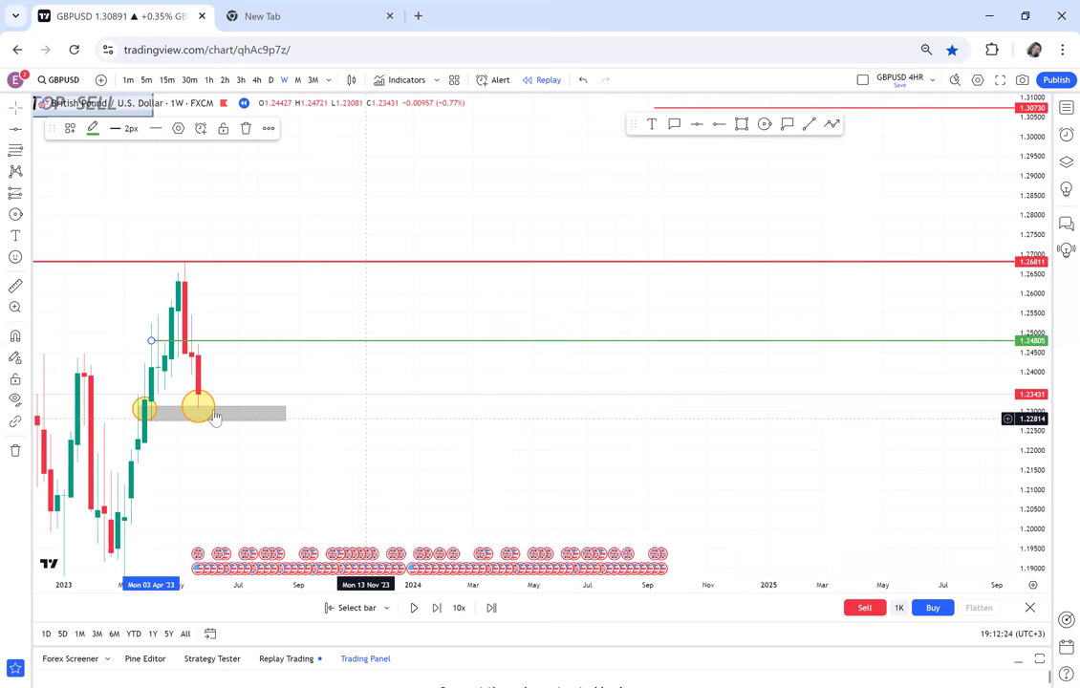
click(203, 413)
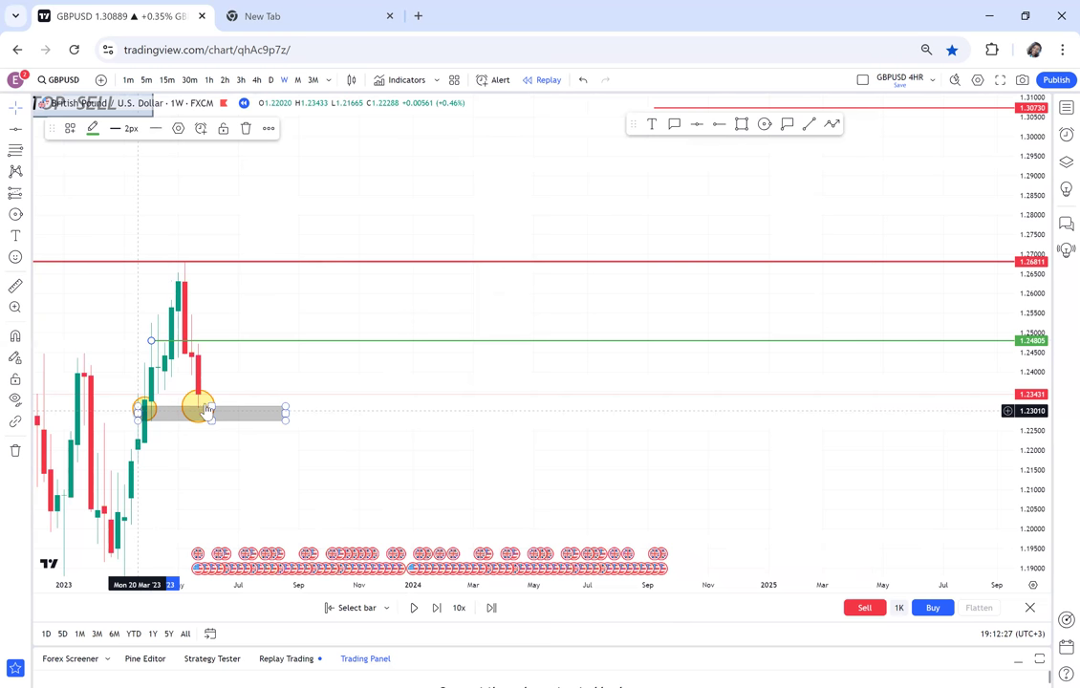
click(345, 400)
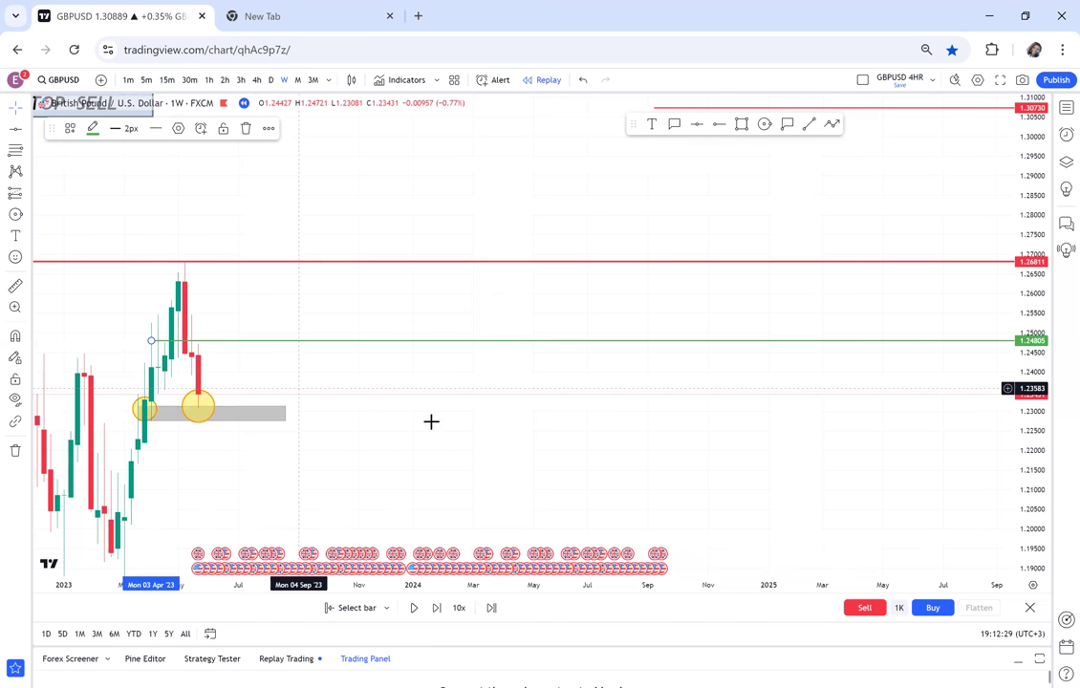
drag(453, 409, 689, 421)
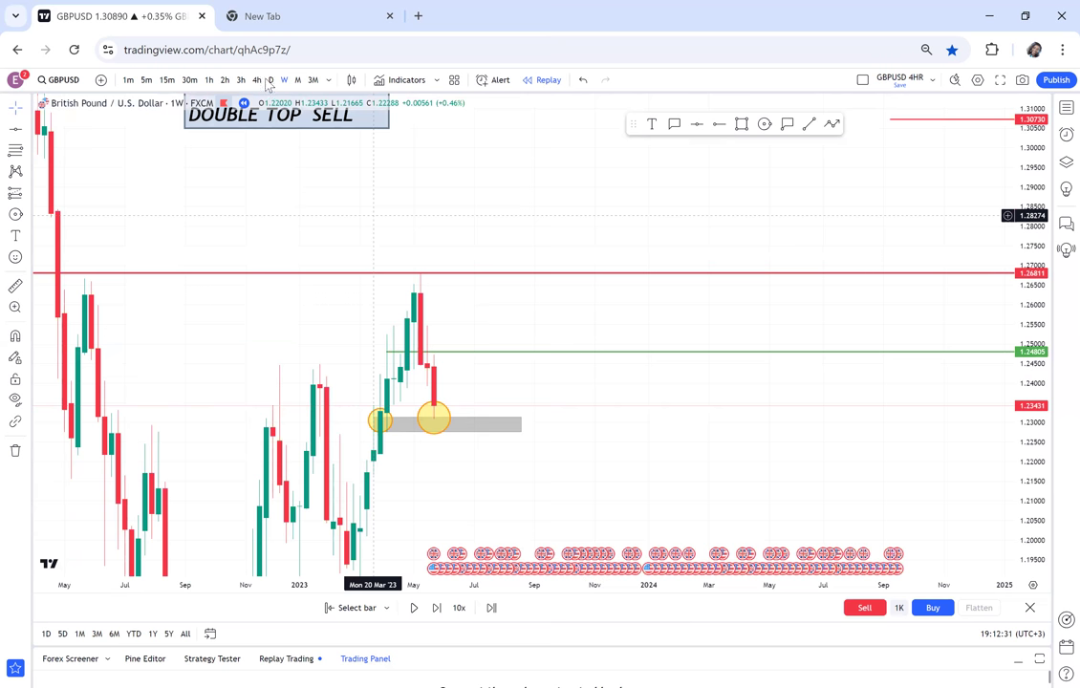
click(270, 80)
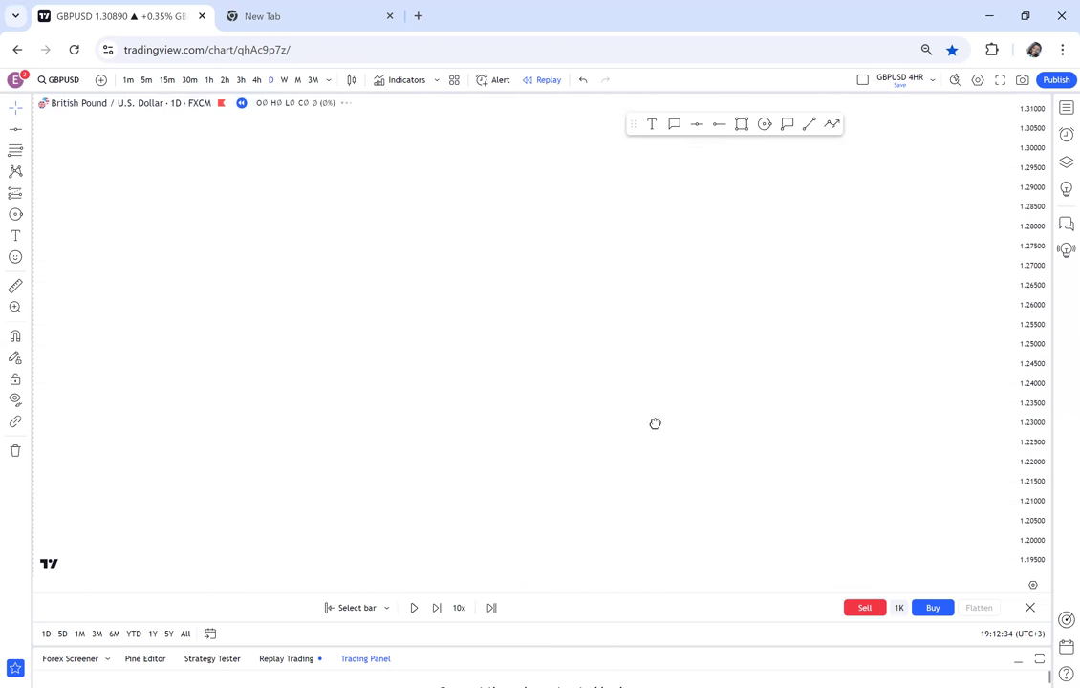
Add a callout reading "WBB" that points at the circled candle of the second zone touch in late May.
drag(682, 158, 764, 162)
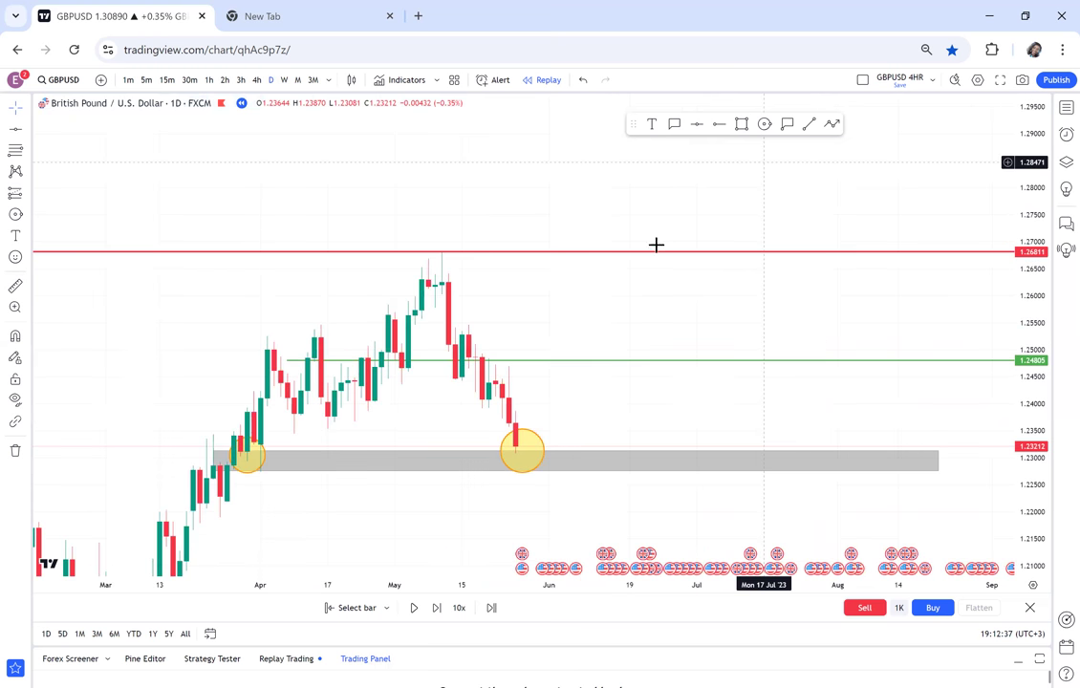
click(674, 124)
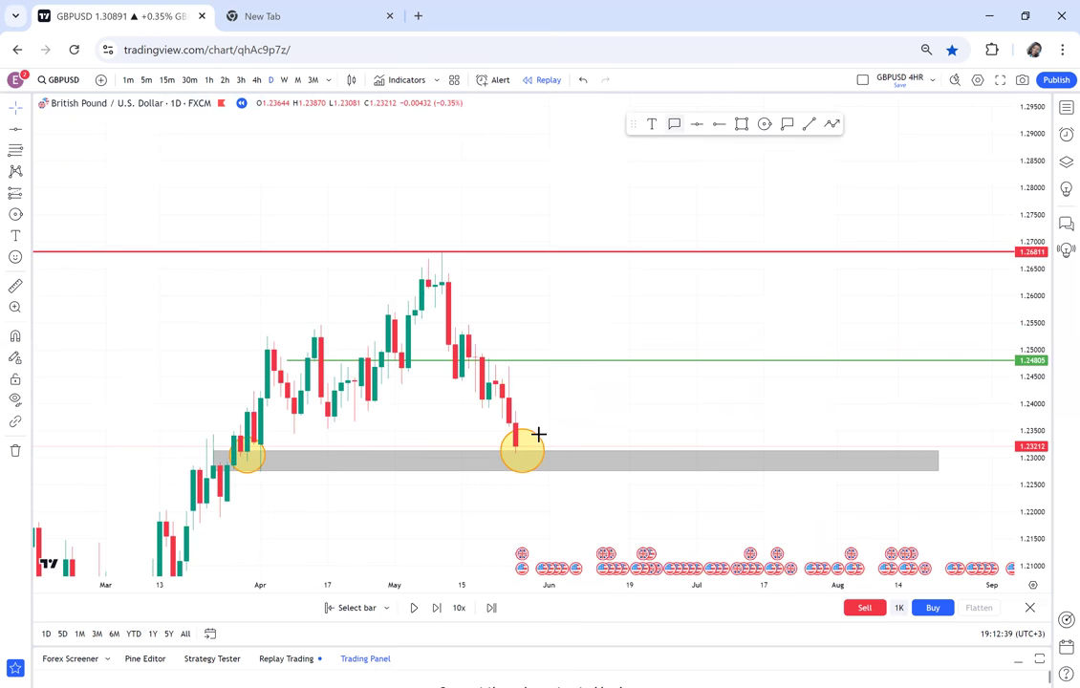
click(578, 403)
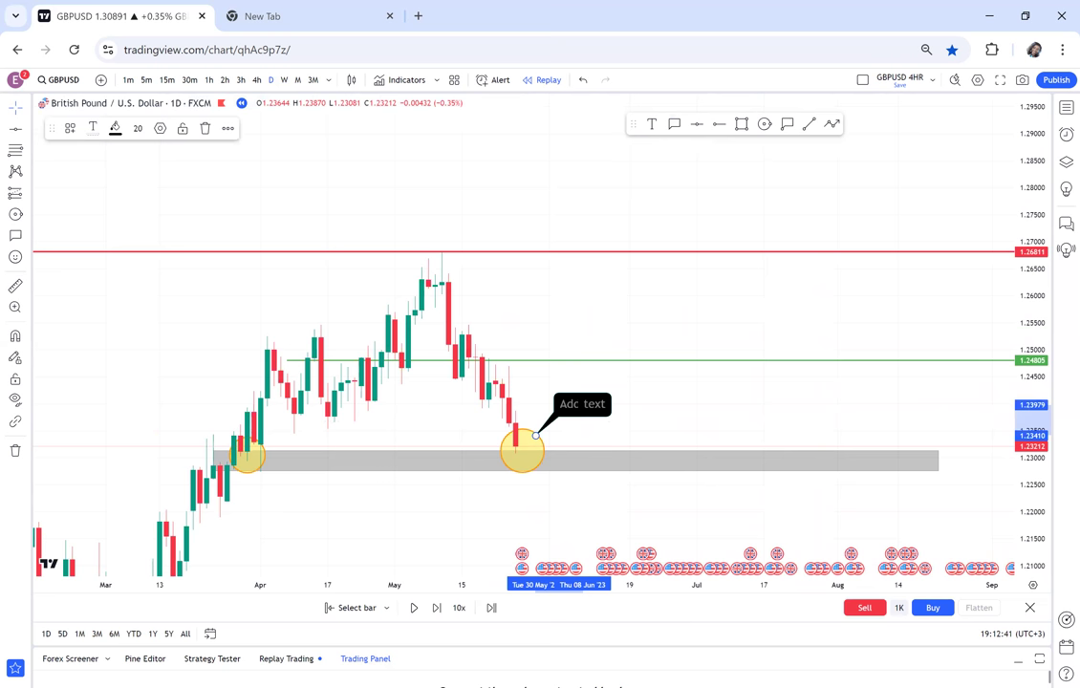
text(WBB)
key(Escape)
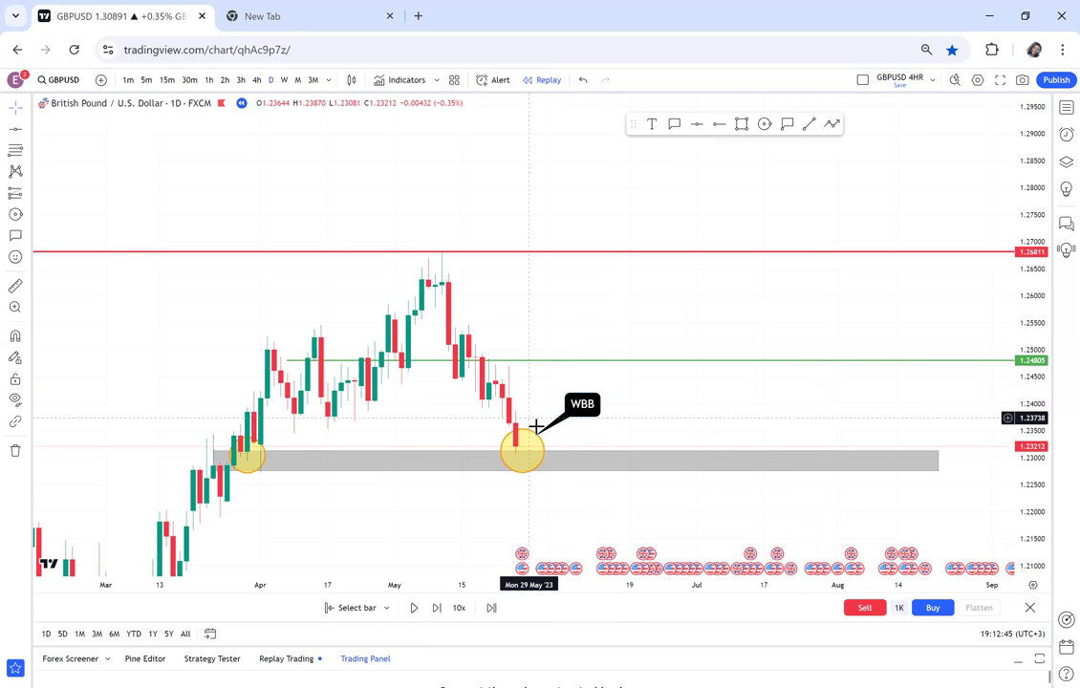
Advance the replay one candle and draw a rectangle around the second bottom, from about 1.23967 down to the zone's upper edge.
click(436, 608)
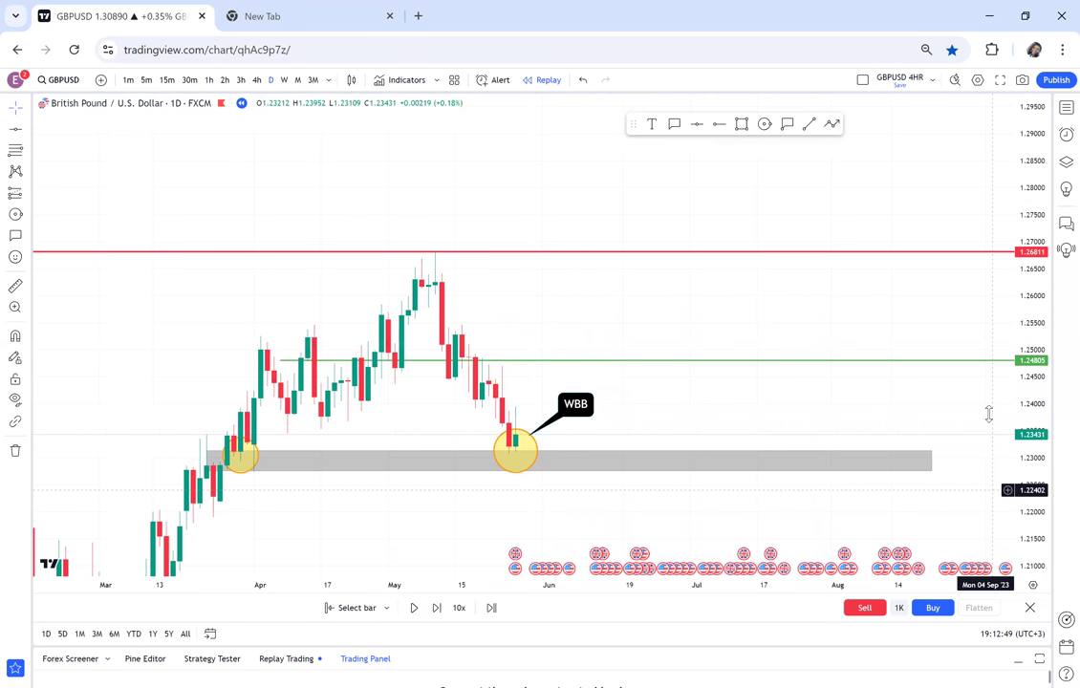
drag(990, 414, 985, 378)
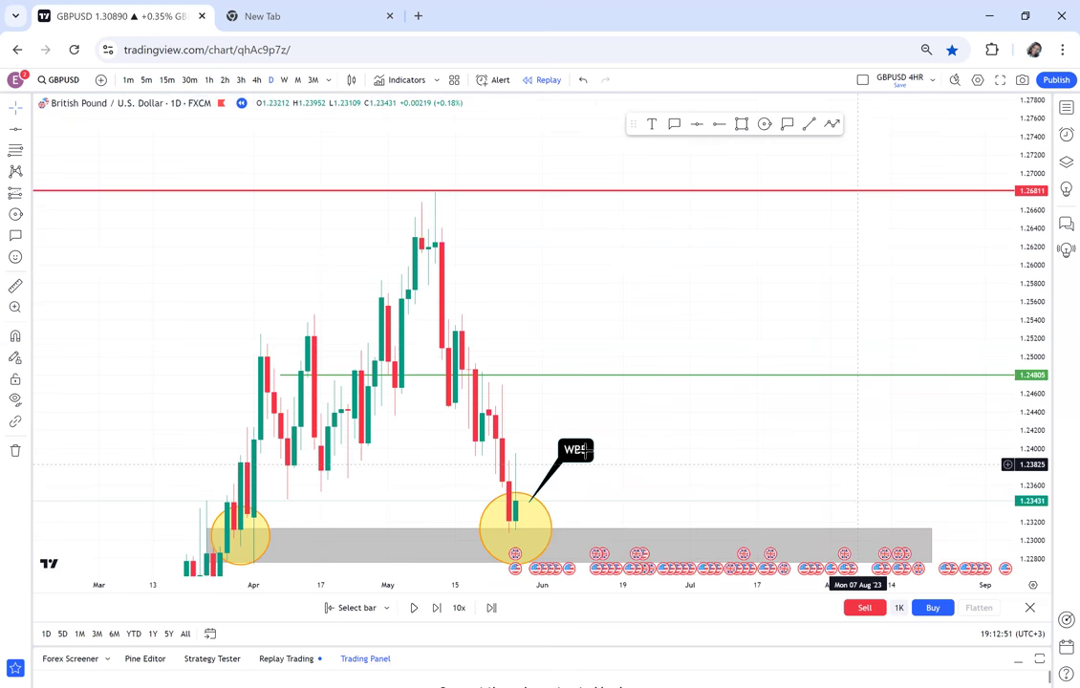
drag(585, 451, 636, 370)
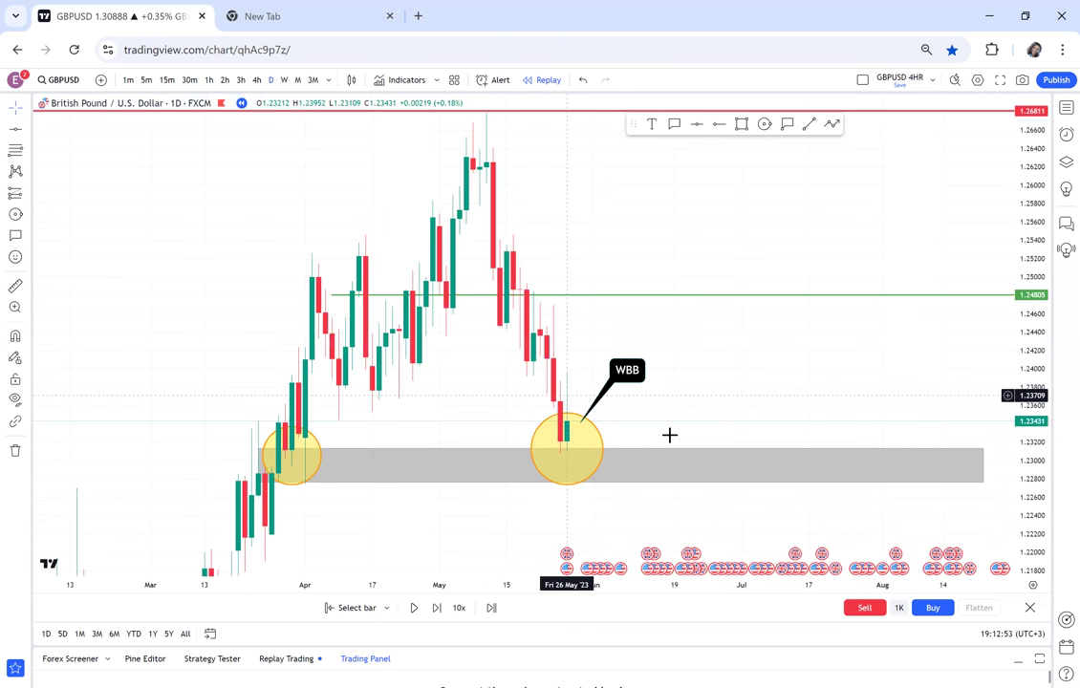
scroll(523, 417, up, 2)
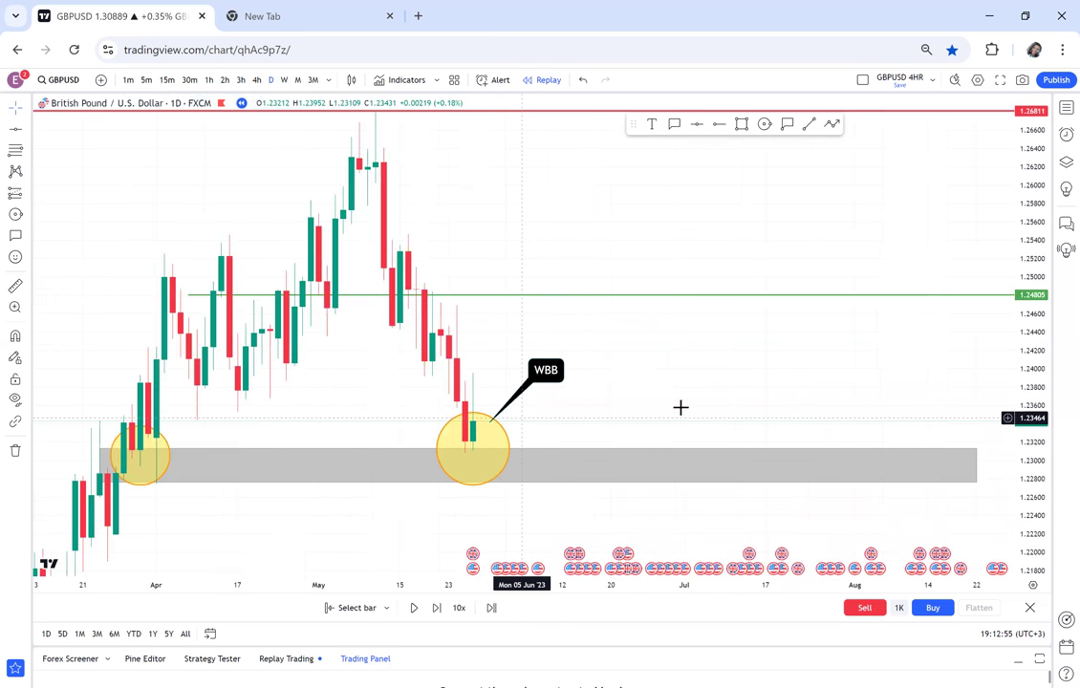
drag(603, 409, 682, 407)
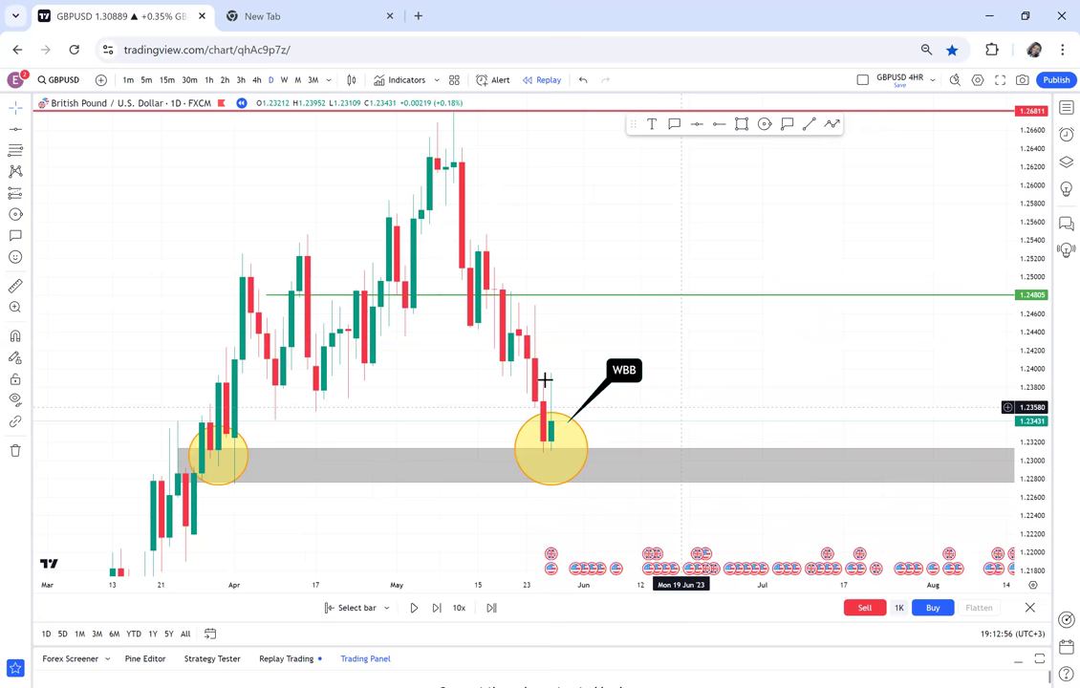
click(511, 372)
click(637, 446)
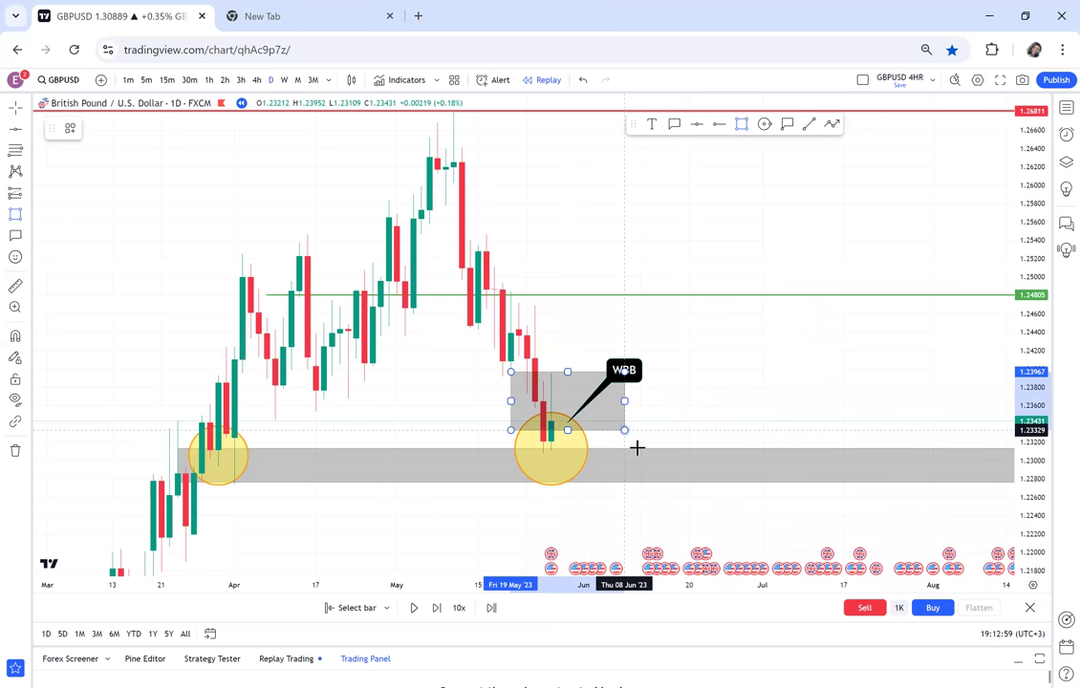
Advance the replay candle by candle until a bullish candle closes above the rectangle at the second bottom.
click(438, 615)
click(438, 612)
click(437, 612)
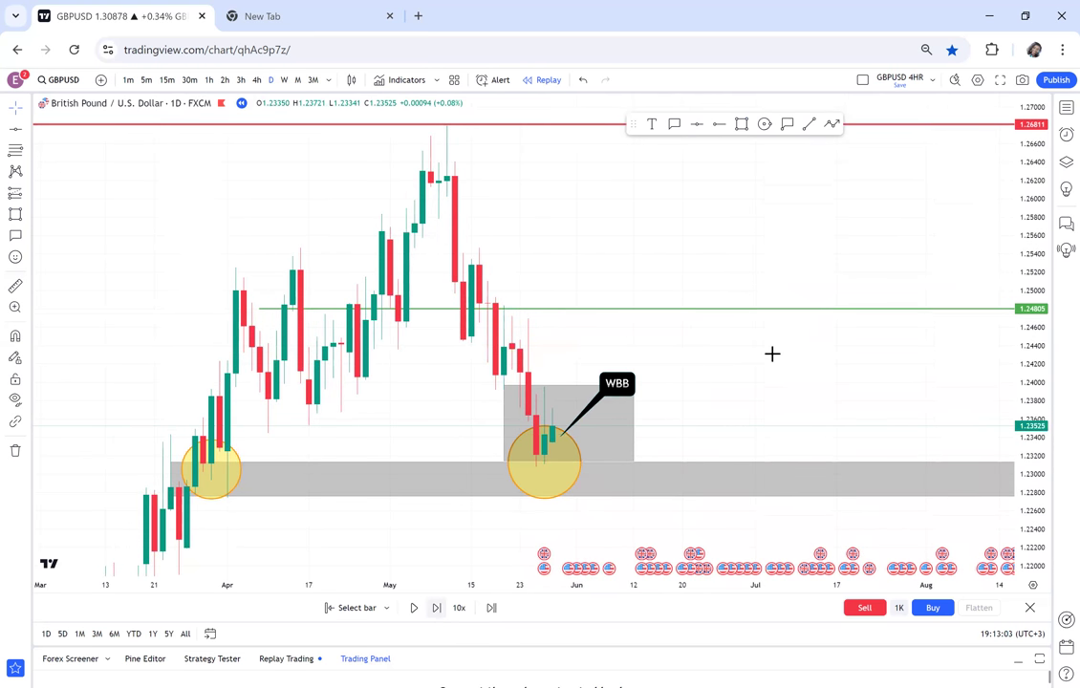
drag(810, 410, 820, 451)
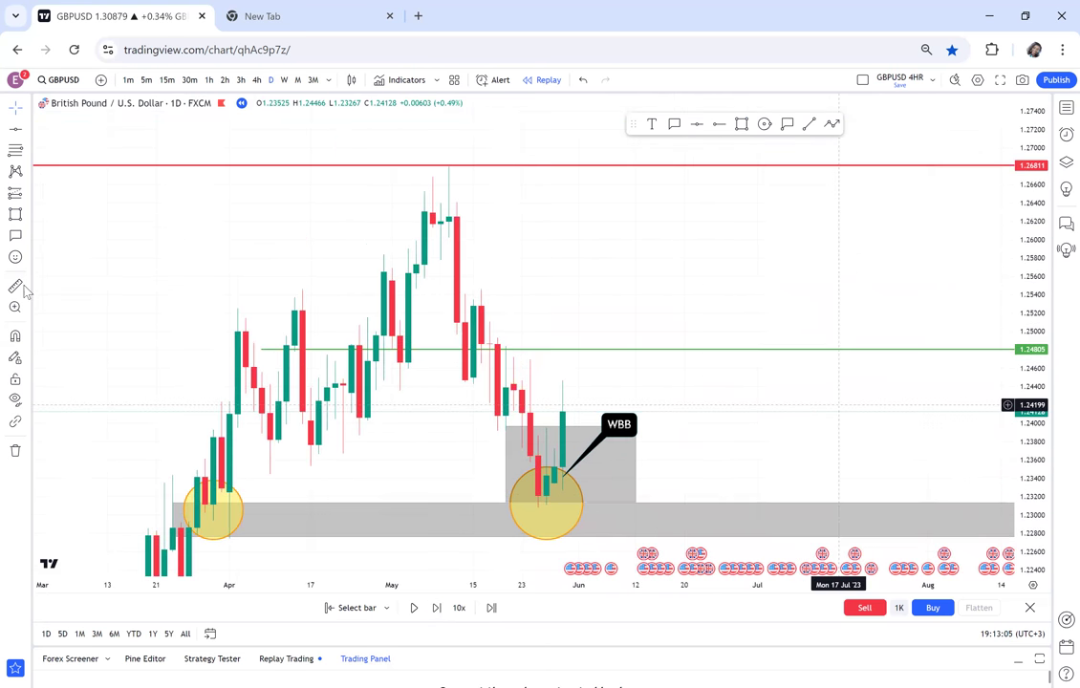
Measure the price distance from the breakout candle's close up to the green midpoint ray.
click(17, 287)
click(571, 411)
click(620, 350)
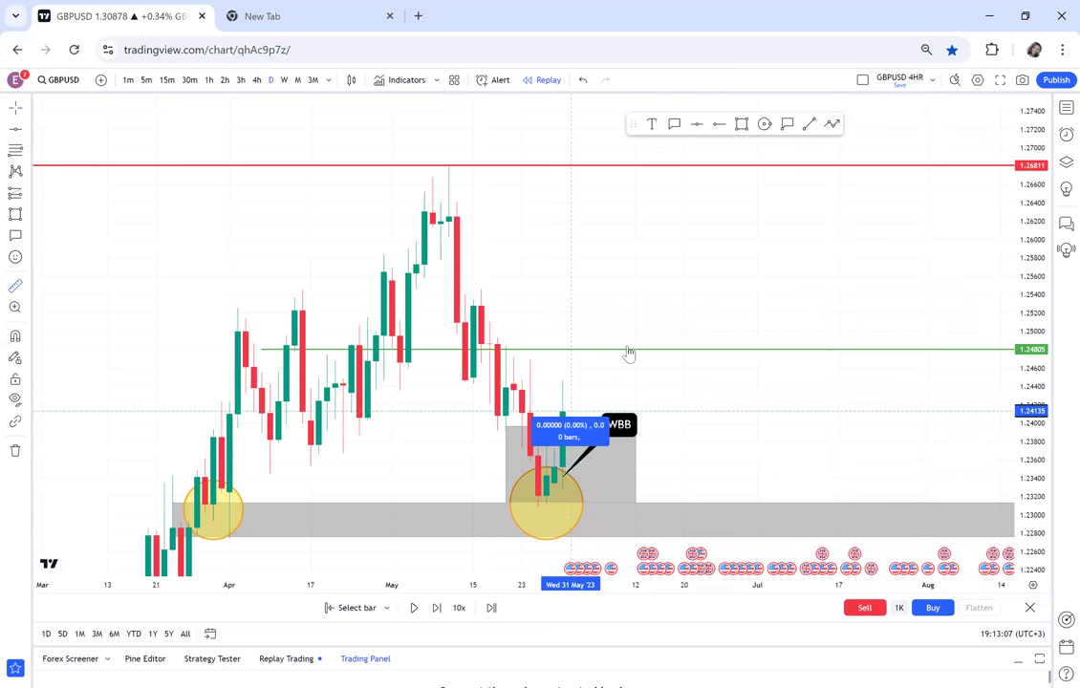
click(51, 209)
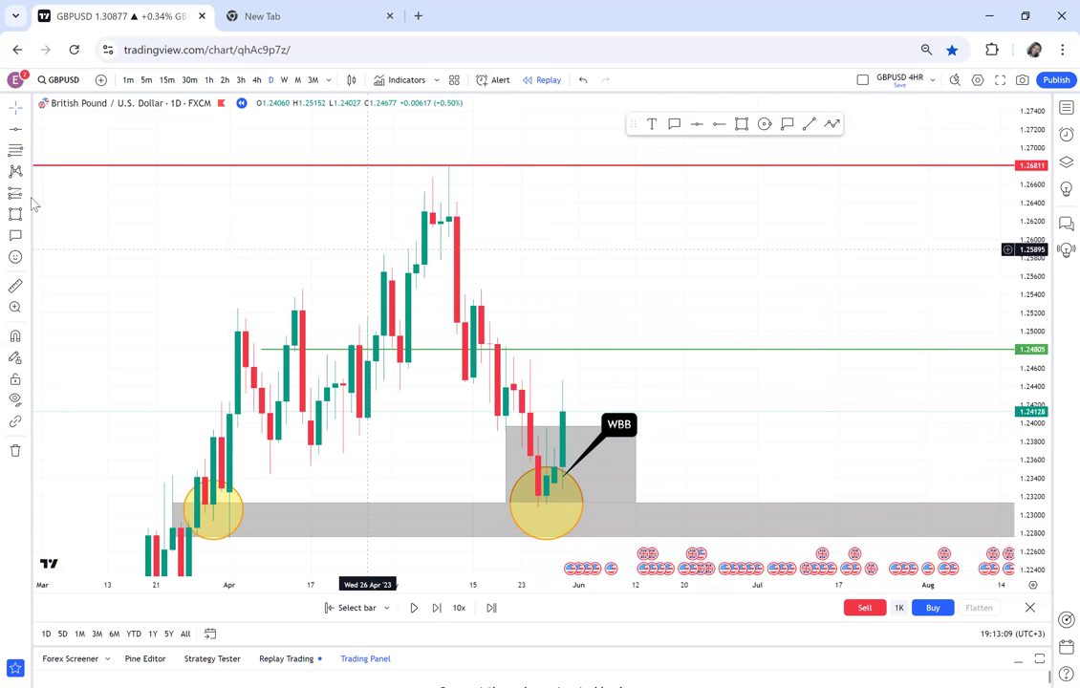
Place a long position with its entry at the breakout candle's close, 1.24141, and its target at the midpoint ray, 1.24805.
click(16, 193)
click(571, 409)
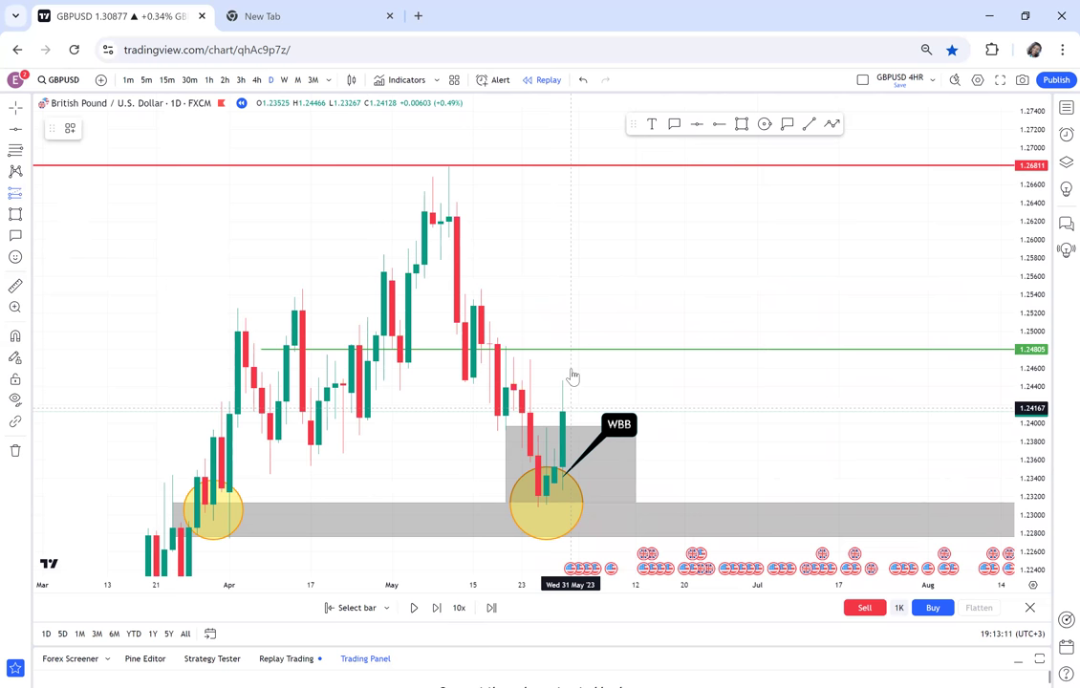
click(572, 248)
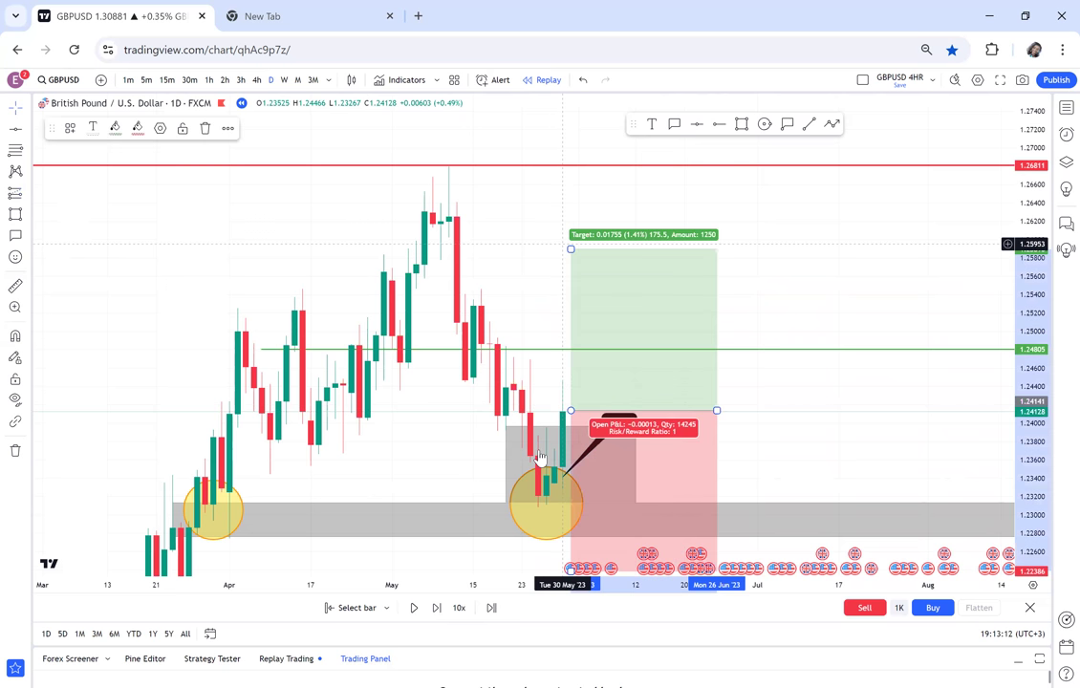
drag(571, 249, 571, 349)
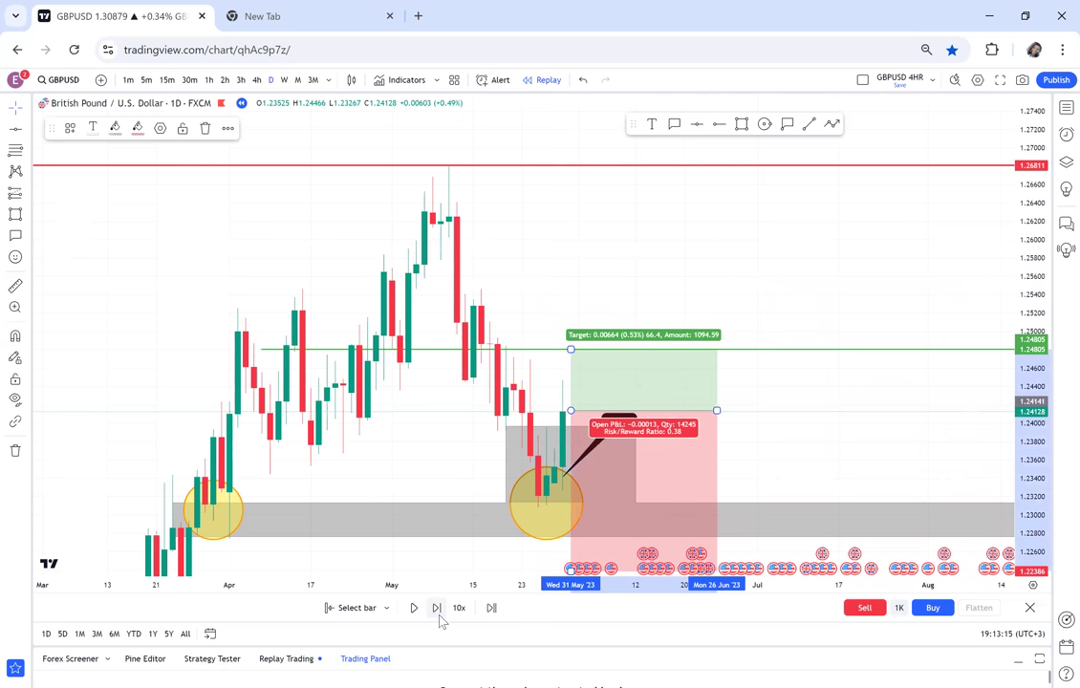
Advance the replay two candles, until price closes above the green midpoint ray on 1 June.
click(436, 608)
click(436, 608)
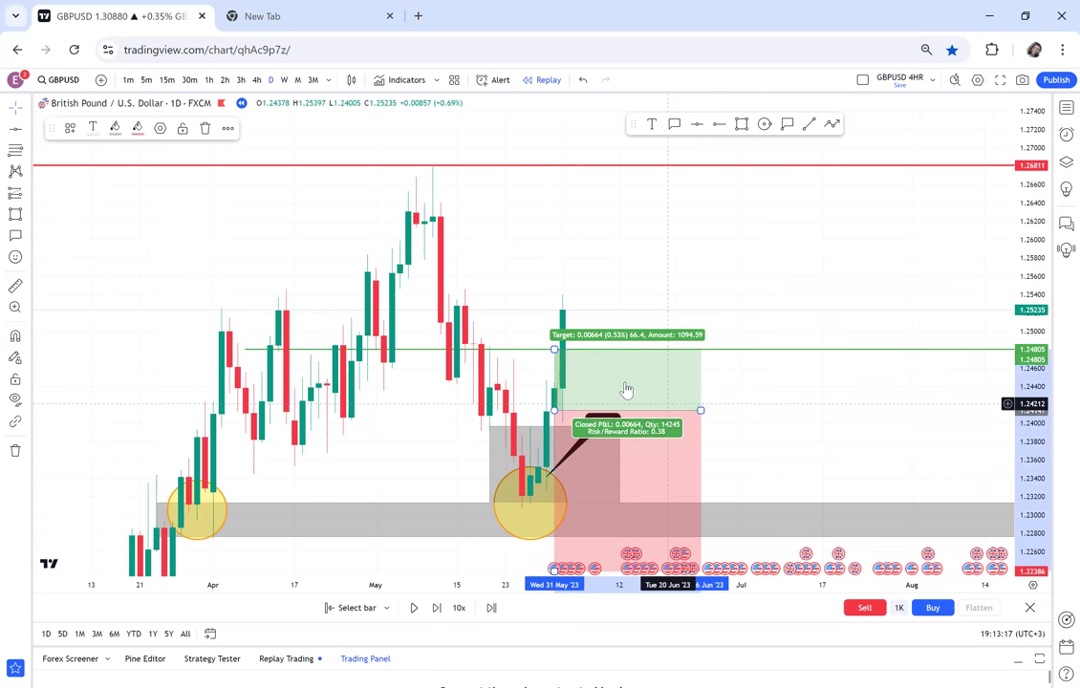
drag(586, 320, 586, 379)
key(Escape)
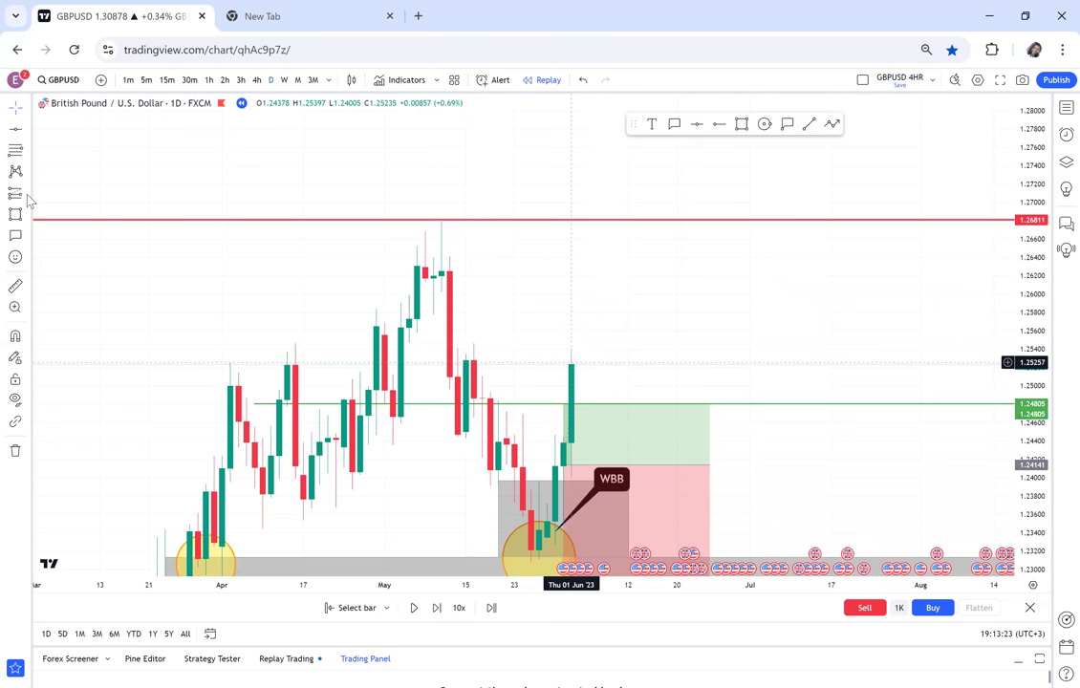
Place a second long position with entry 1.25244 and target 1.26811, and measure the distance from its entry to the red line.
click(15, 194)
drag(580, 364, 576, 220)
click(15, 286)
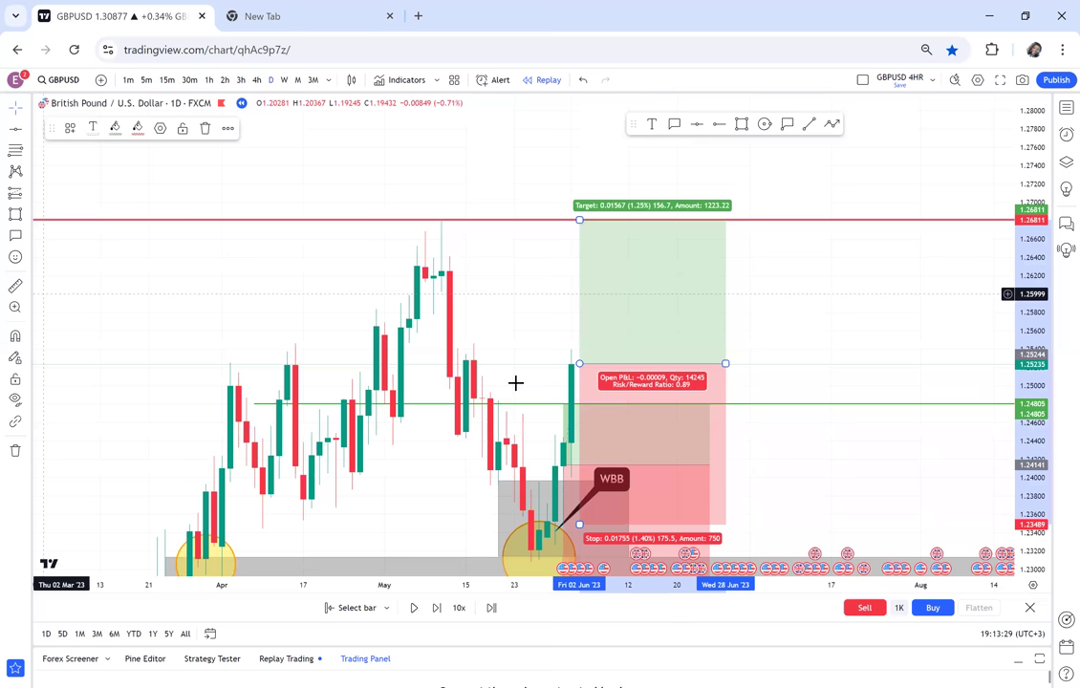
click(548, 363)
click(654, 221)
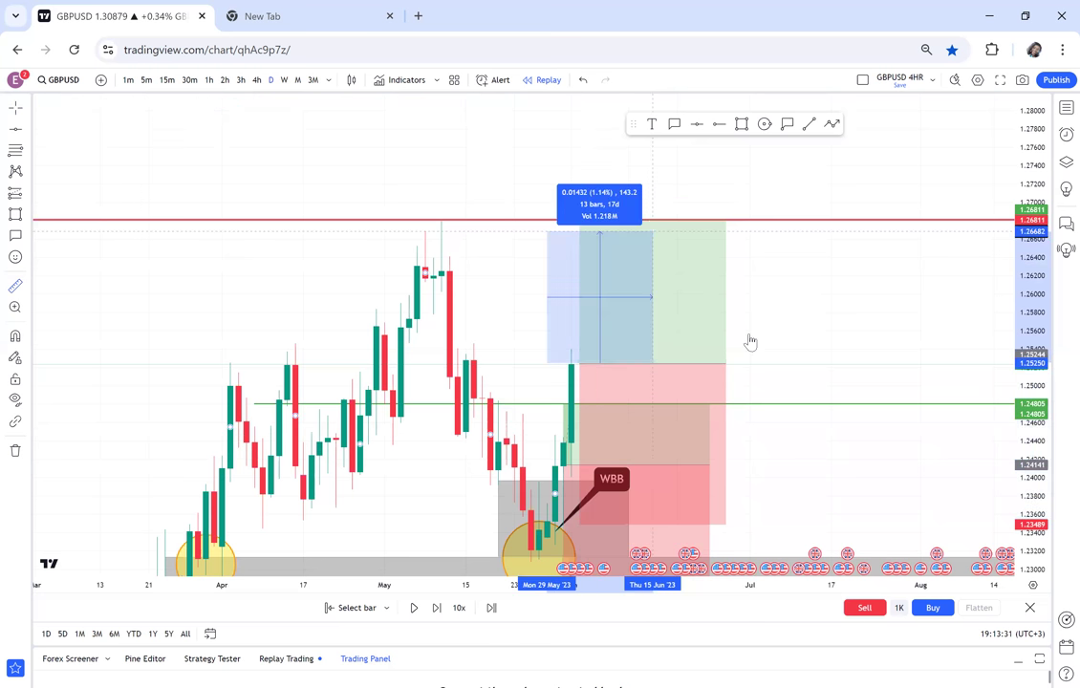
click(842, 362)
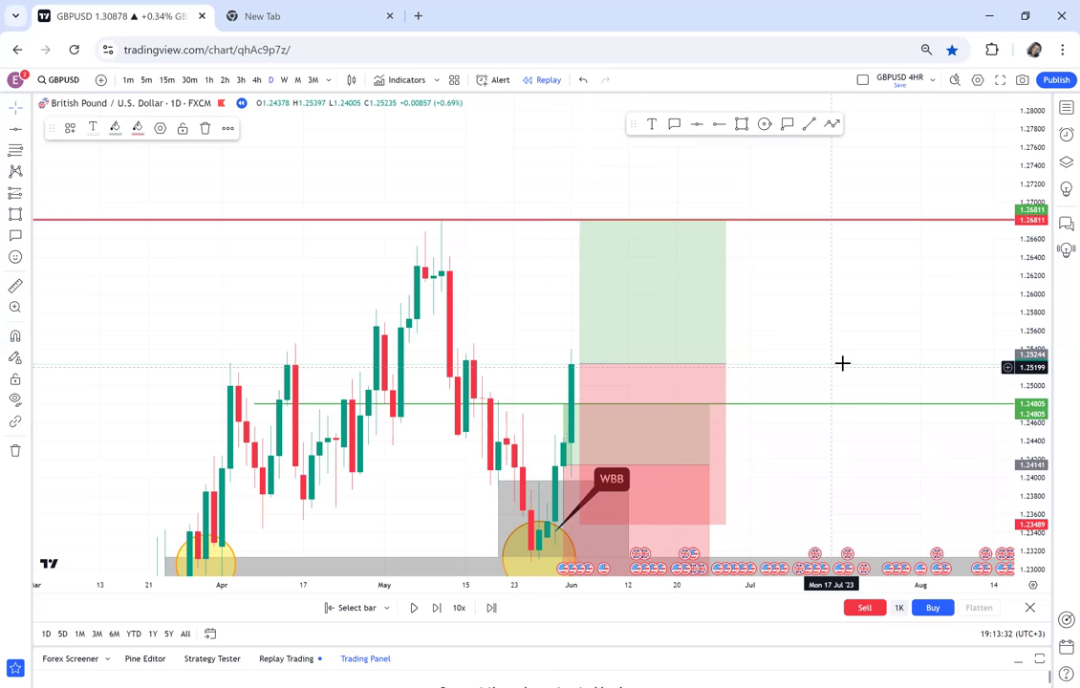
Lower the second long position's stop to 1.23058 and narrow the position so it ends around 12 June.
drag(783, 528, 778, 509)
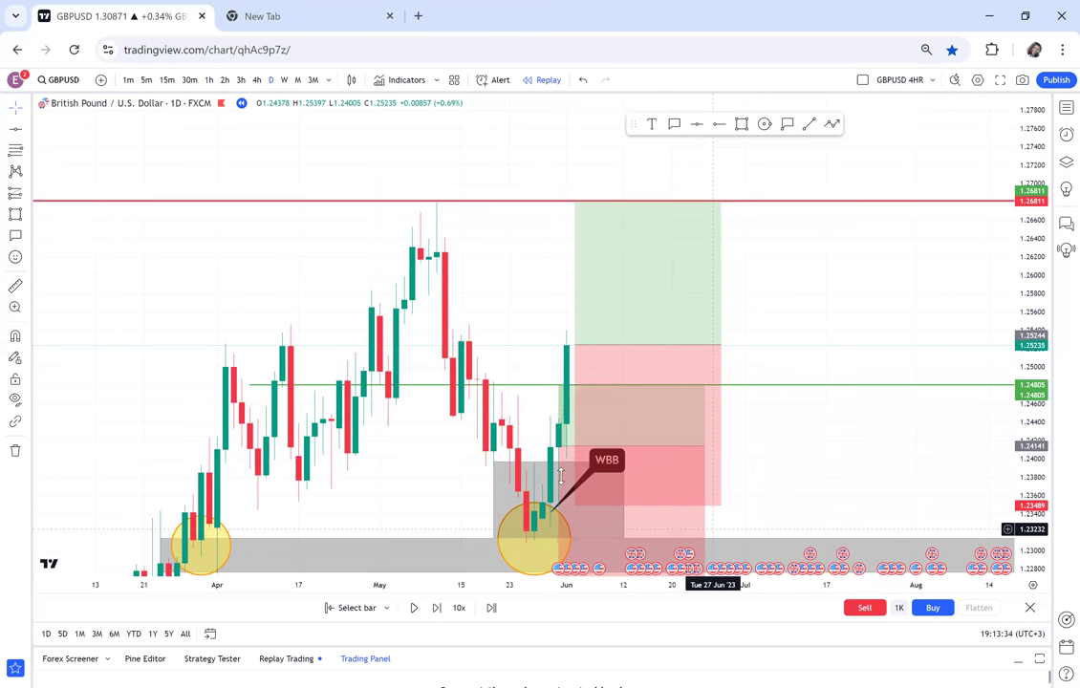
drag(563, 459, 540, 498)
mouse_move(737, 467)
mouse_down()
mouse_move(743, 429)
mouse_move(741, 463)
mouse_up()
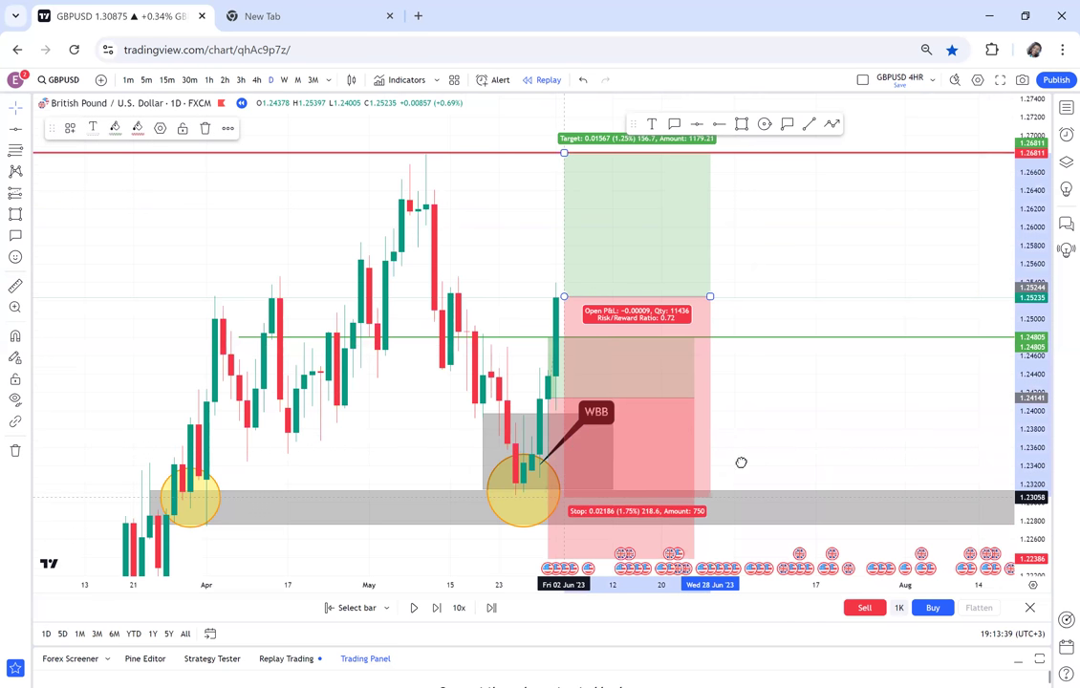
click(740, 463)
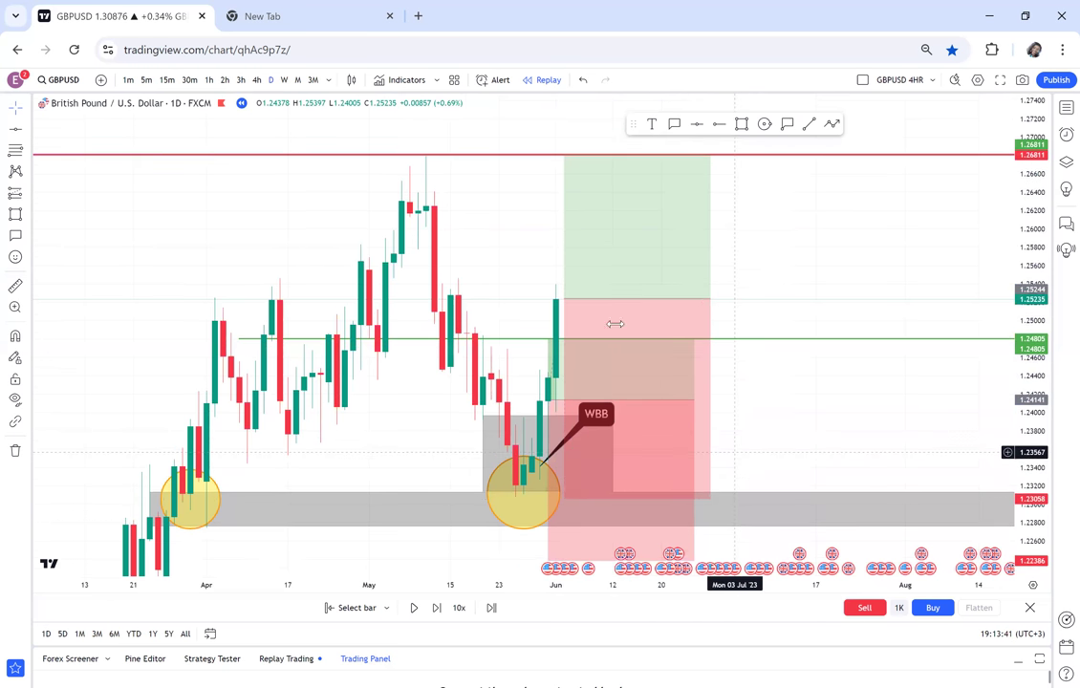
drag(710, 299, 616, 324)
click(678, 285)
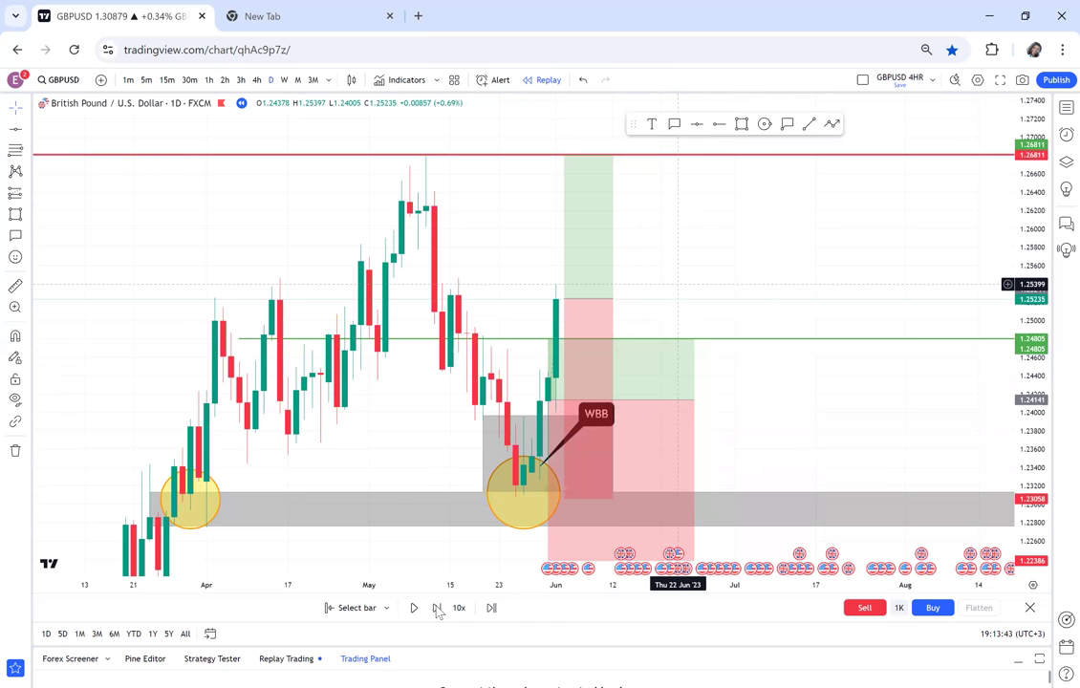
Advance the replay candle by candle from 2 June until price reaches the red target line at 1.26811.
click(437, 608)
click(437, 608)
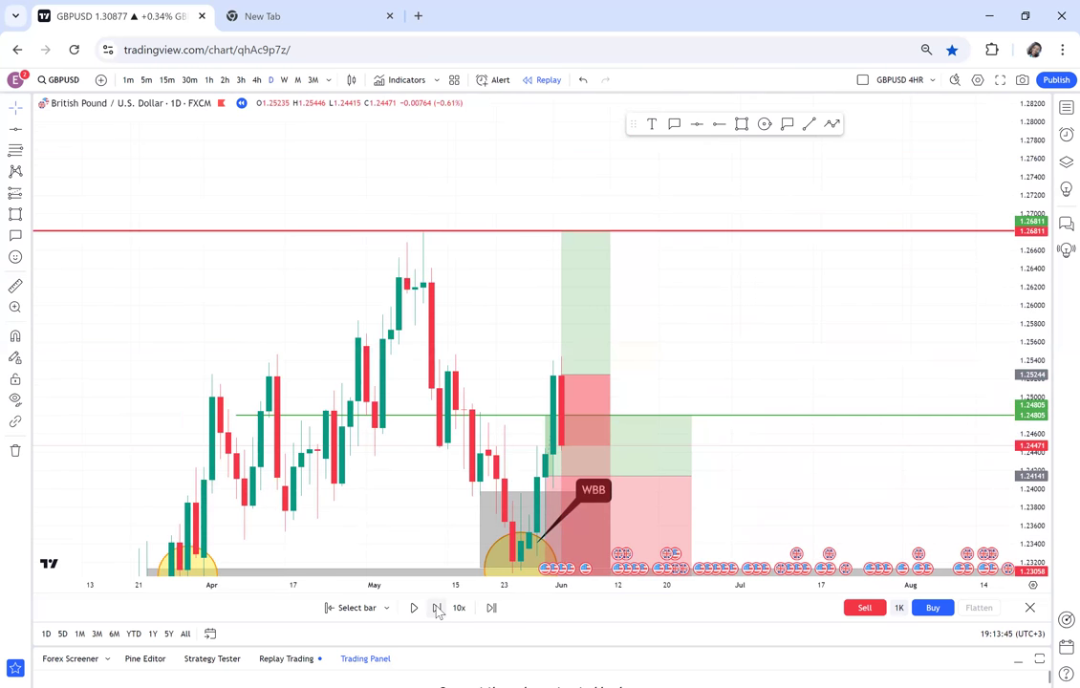
click(437, 608)
click(437, 608)
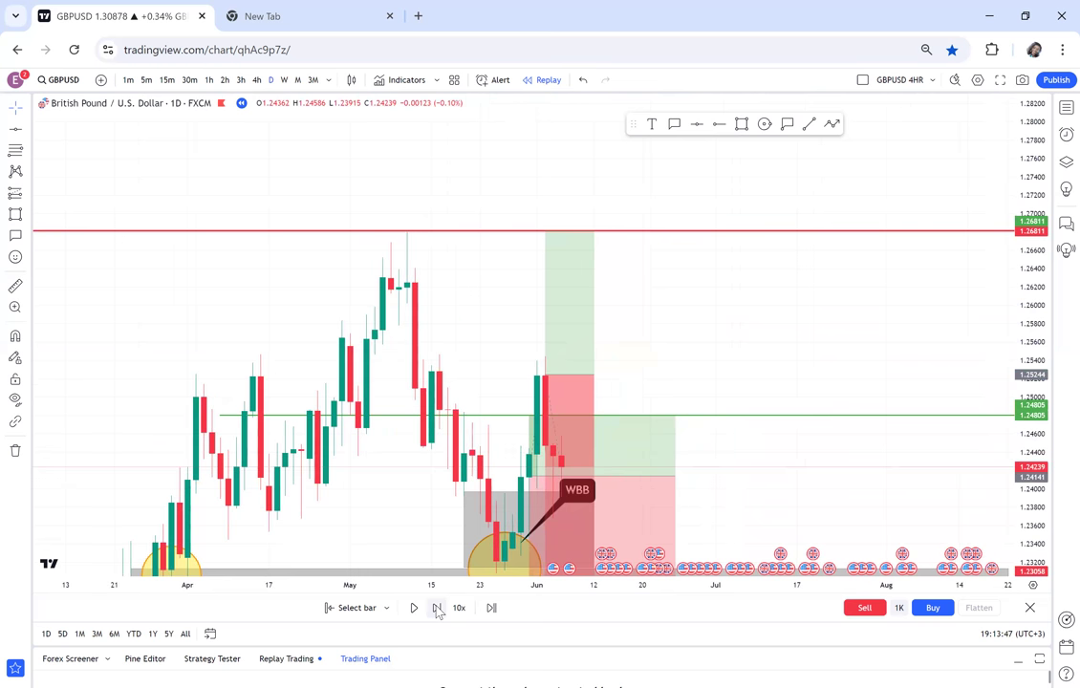
click(437, 608)
click(437, 608)
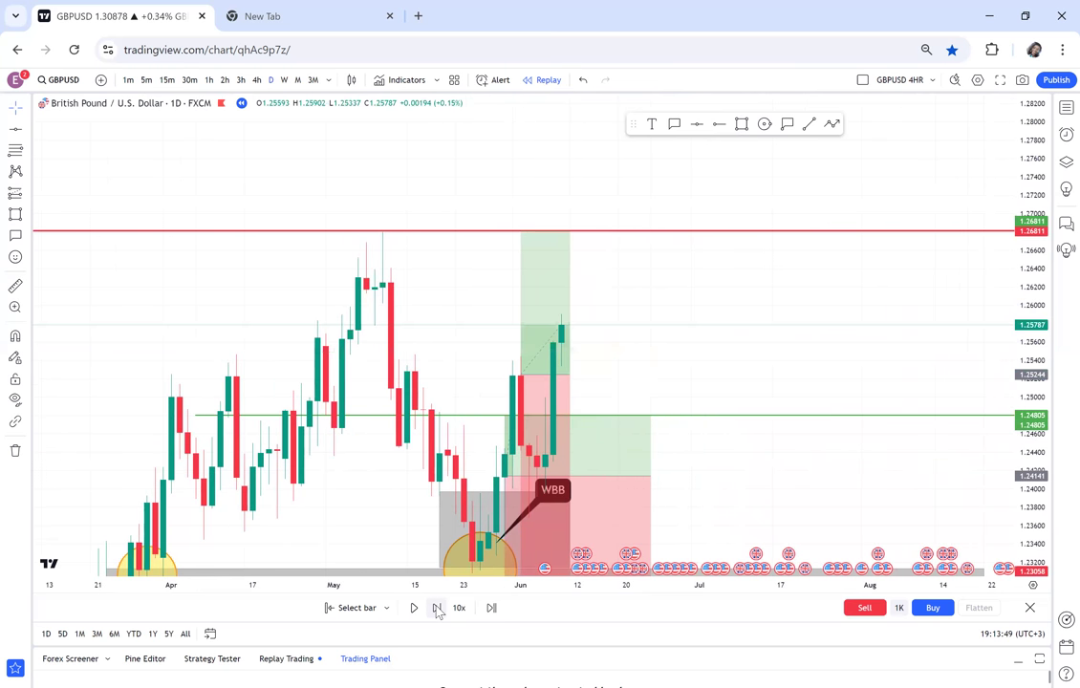
click(437, 608)
click(437, 608)
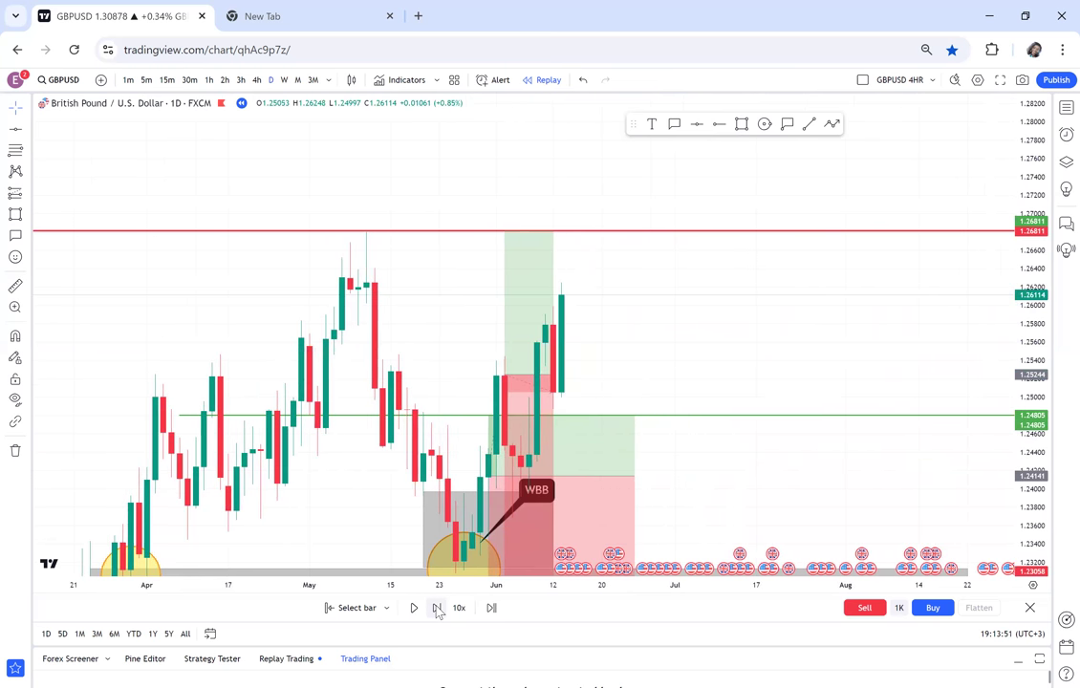
click(437, 608)
Advance the replay one more candle beyond the target line and compress the price scale to fit the whole double bottom setup.
scroll(697, 377, up, 1)
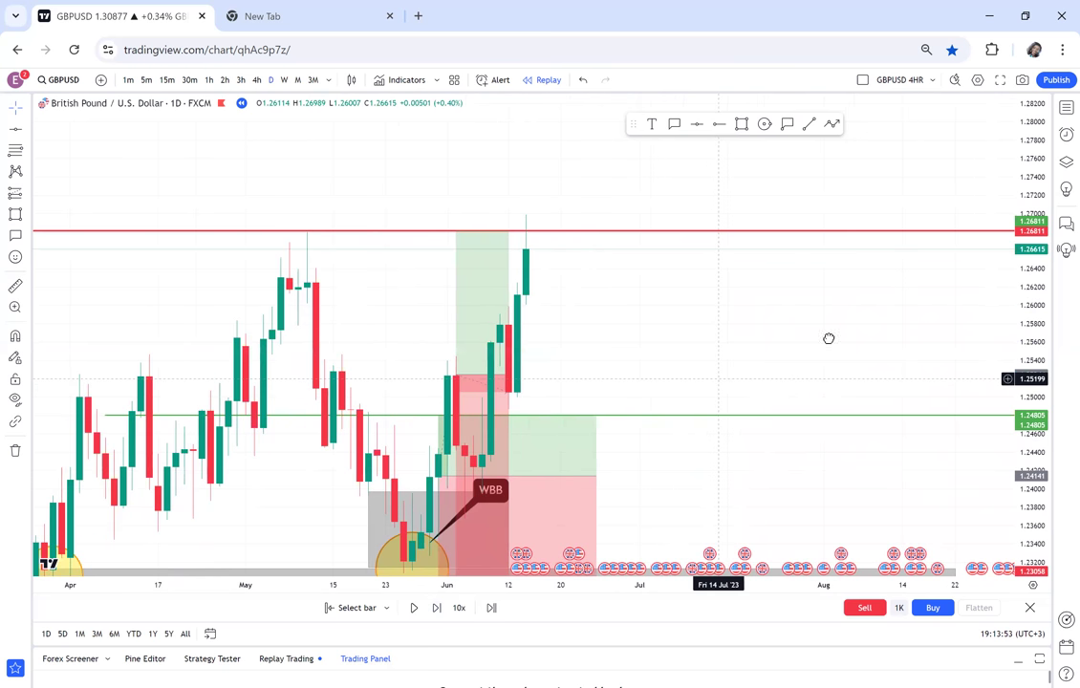
scroll(756, 387, down, 2)
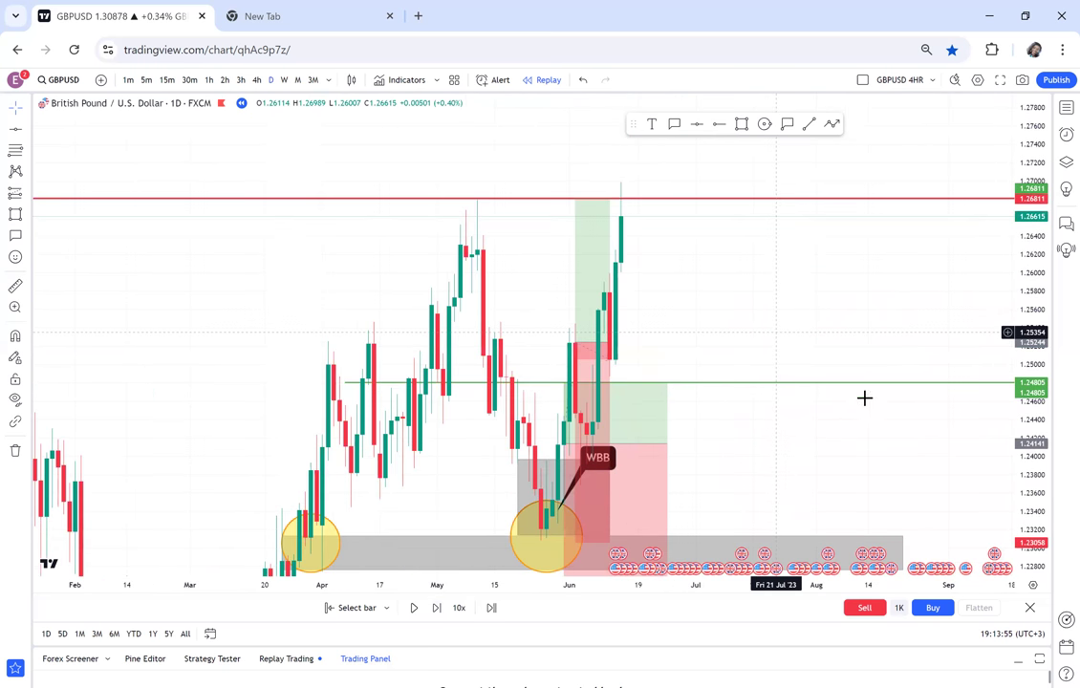
drag(977, 269, 955, 323)
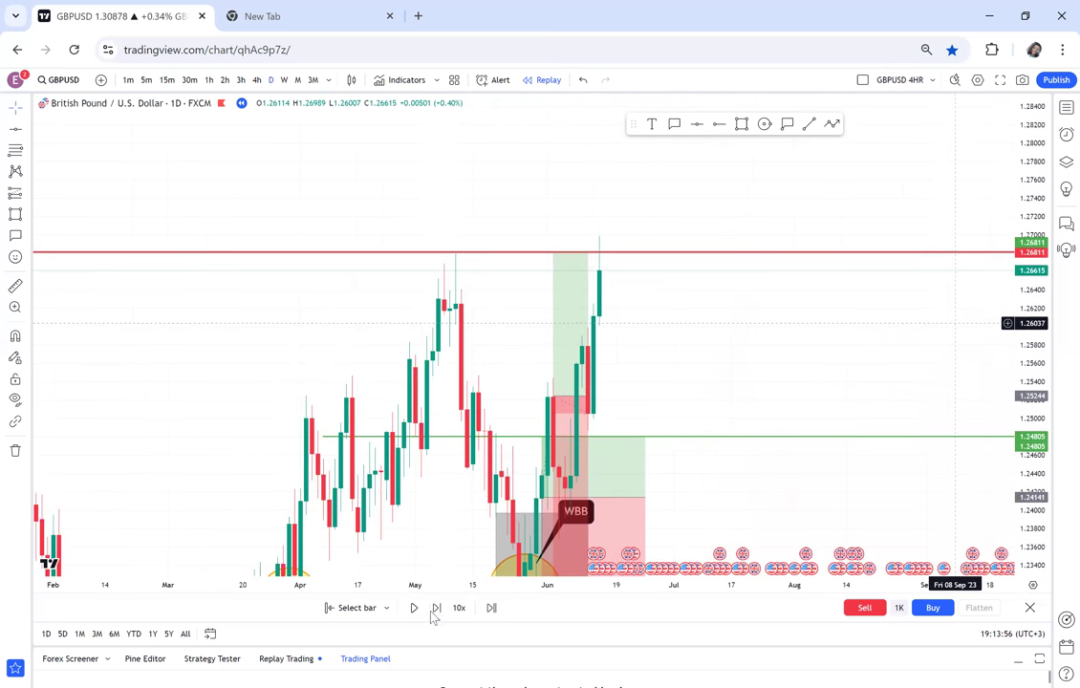
click(435, 609)
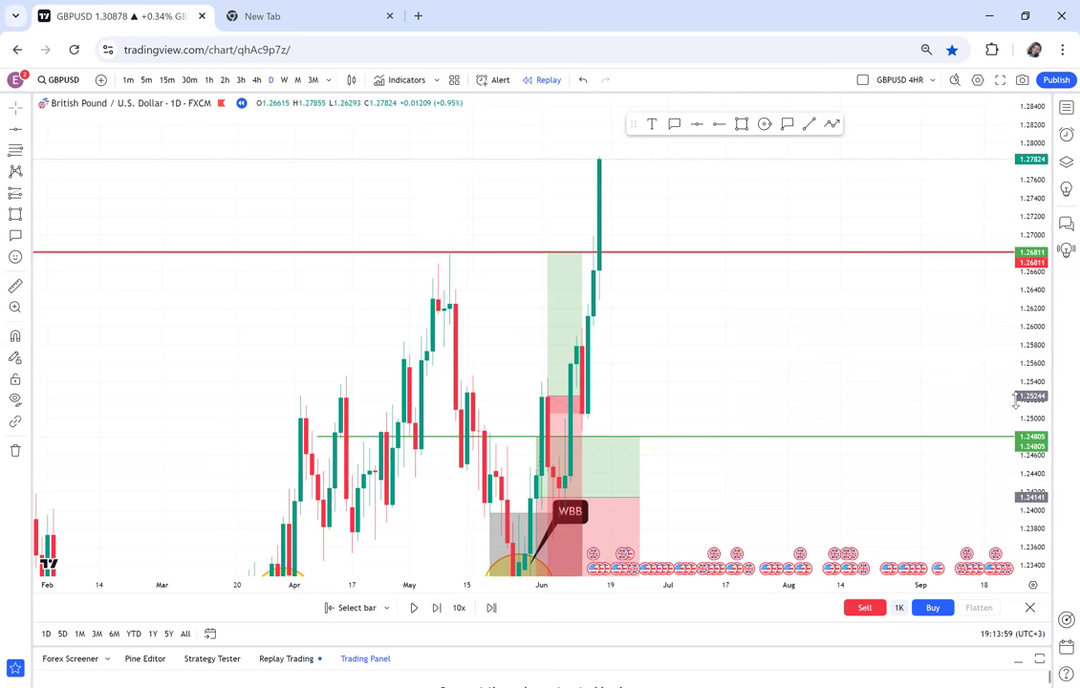
drag(1033, 264, 1032, 386)
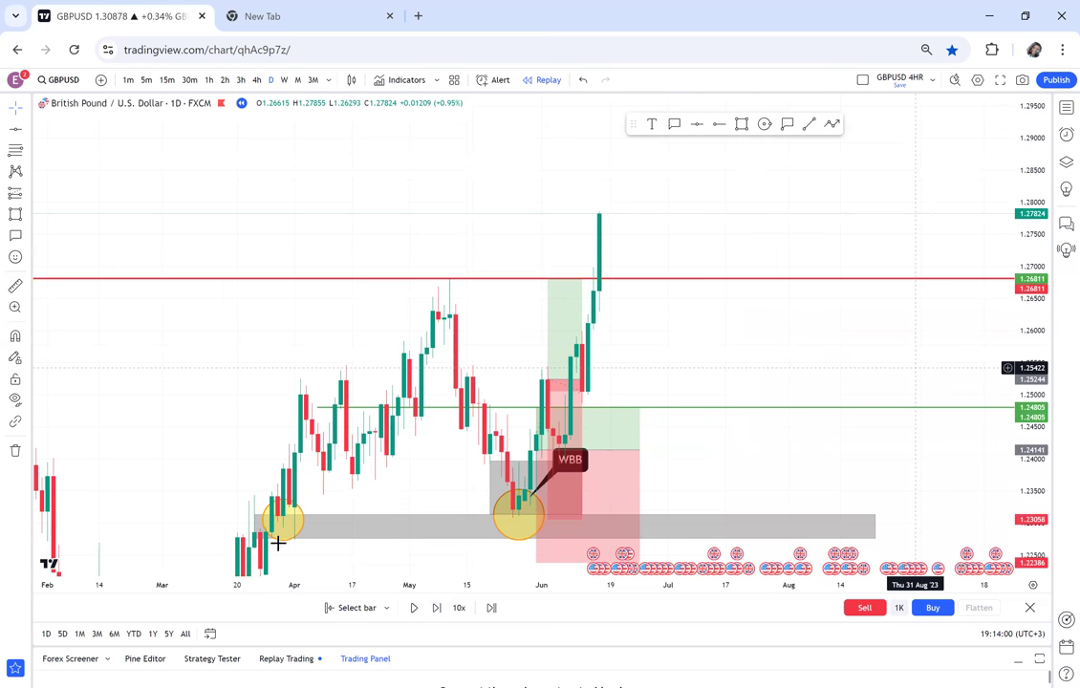
Draw a rectangle over the double bottom's height from 30 March to 16 June and move it up so its base rests on the red line.
key(alt+shift+r)
drag(283, 538, 604, 279)
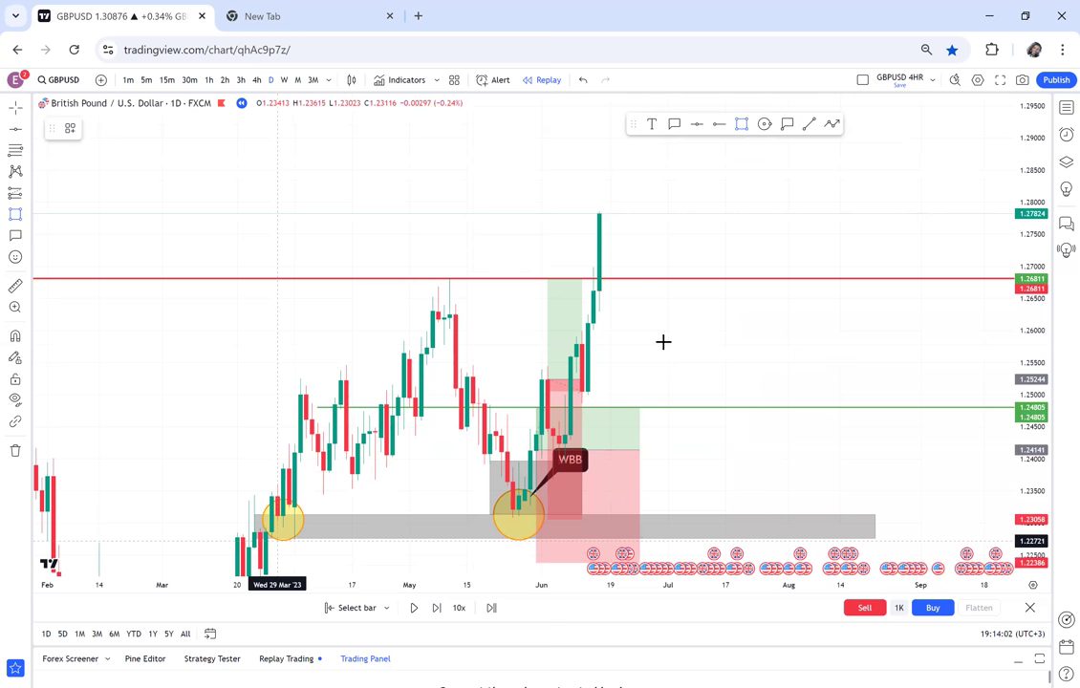
drag(609, 408, 610, 144)
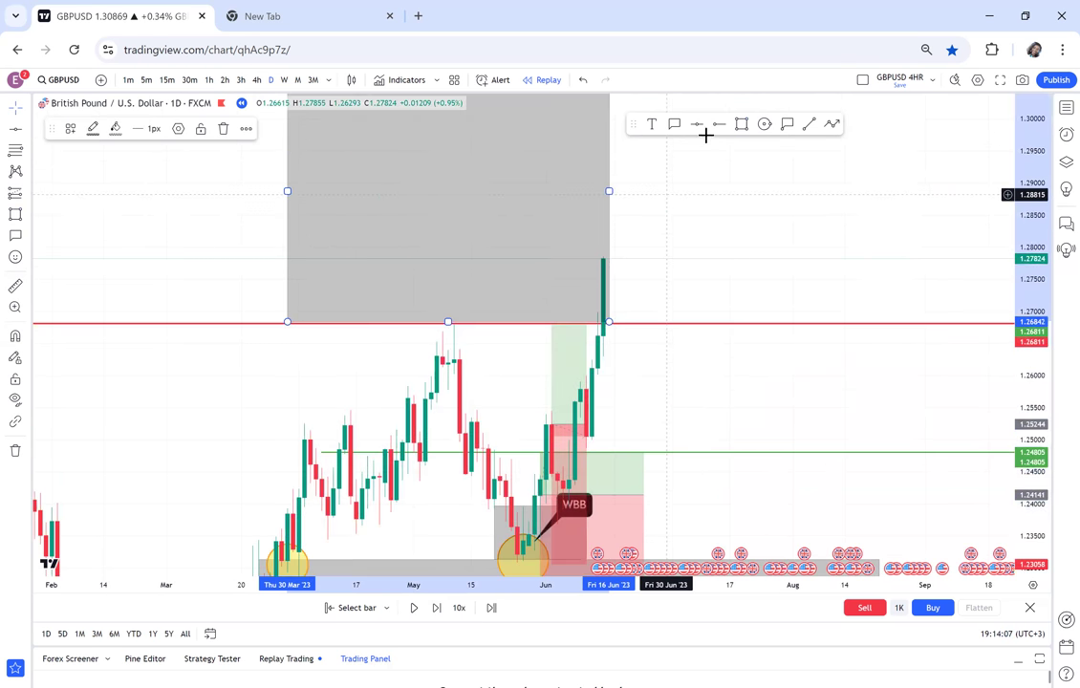
Place horizontal rays at 1.30880 and 1.28880 above the red line, and measure the distance from the red line to the upper ray.
click(280, 143)
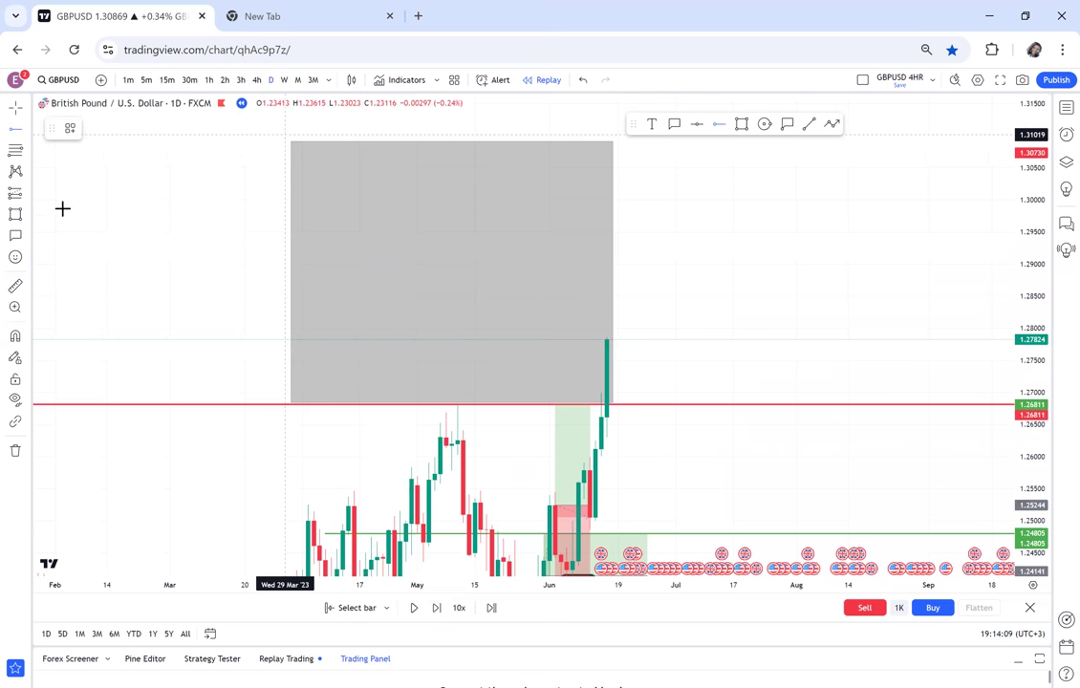
click(15, 287)
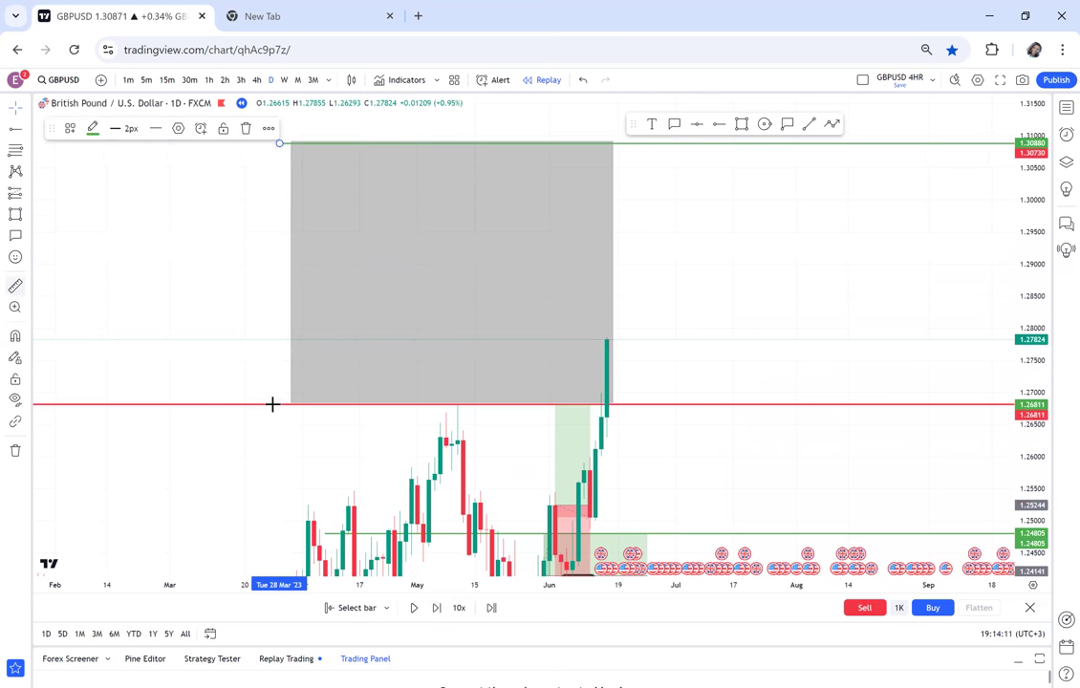
click(273, 404)
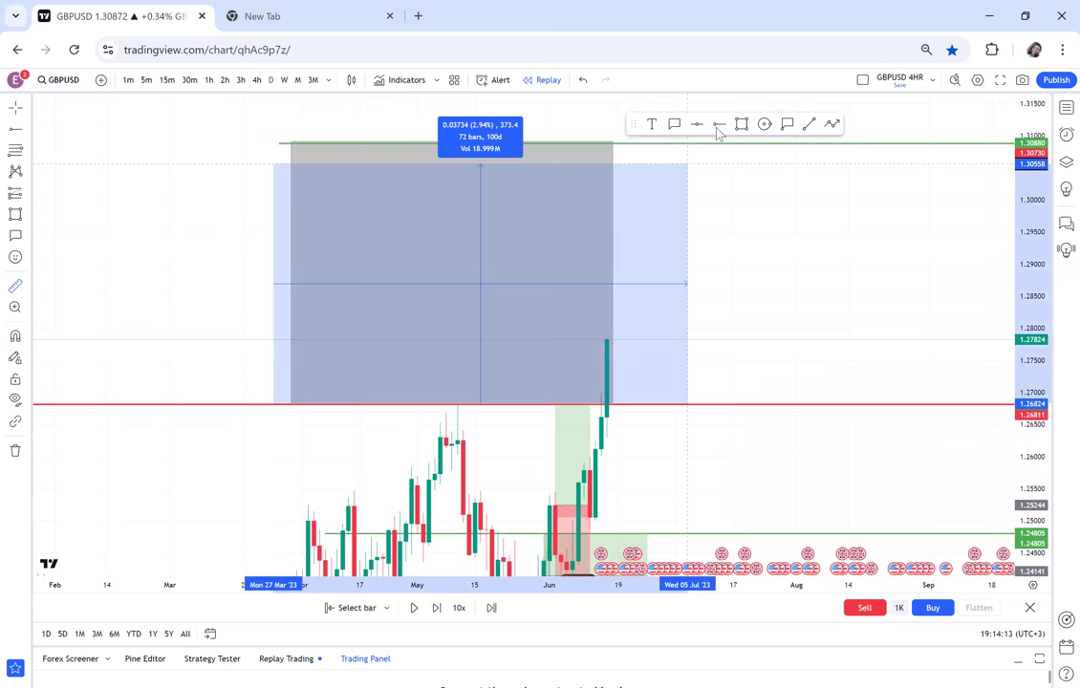
click(719, 128)
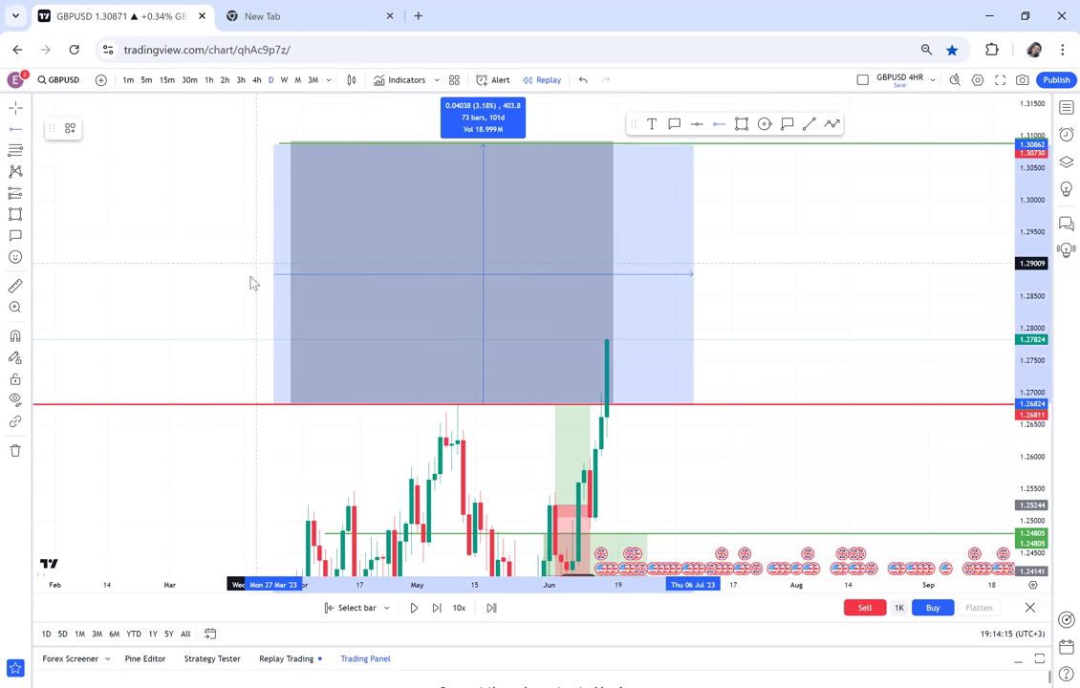
click(699, 225)
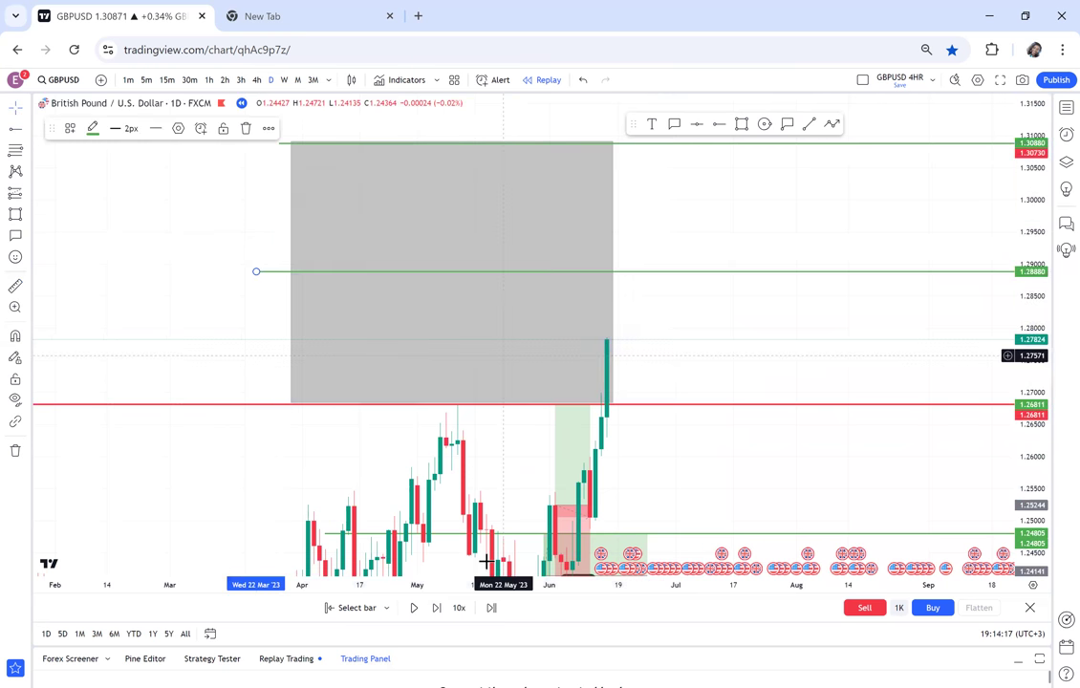
Advance the replay candle by candle from 16 June past both green target rays to the 19 July candle.
click(439, 609)
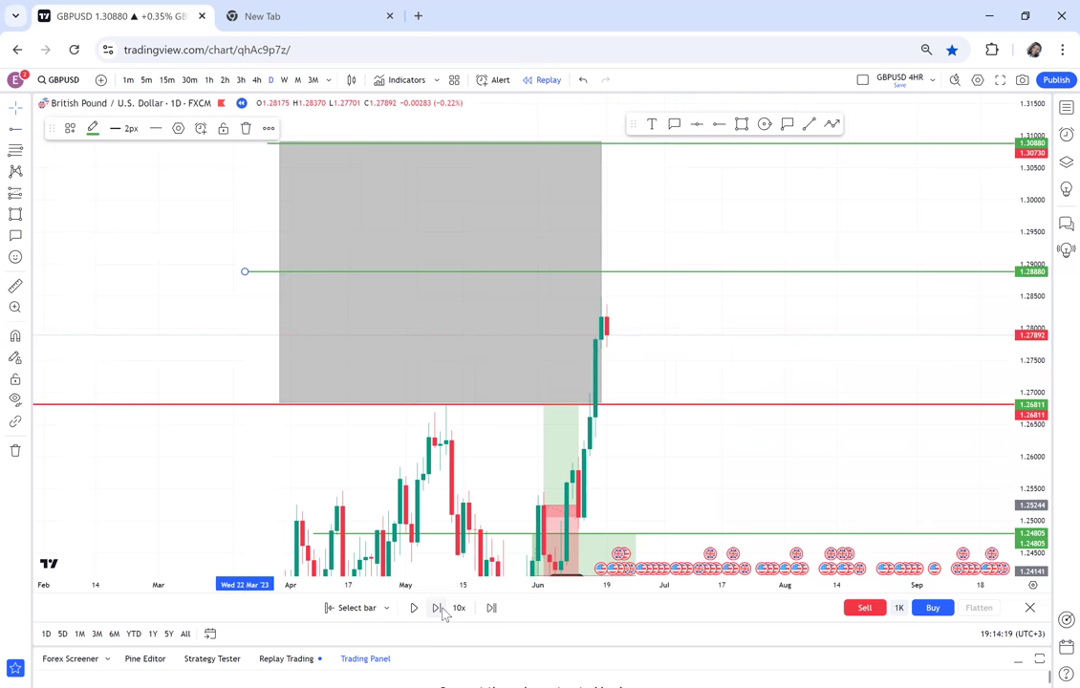
click(438, 609)
click(439, 609)
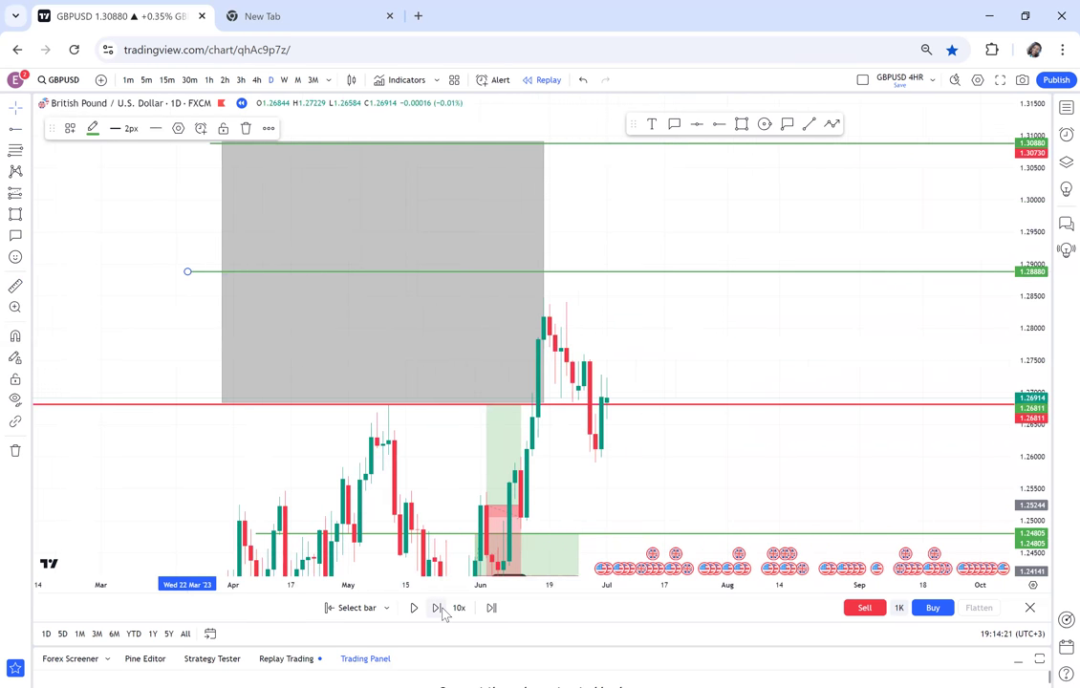
click(438, 609)
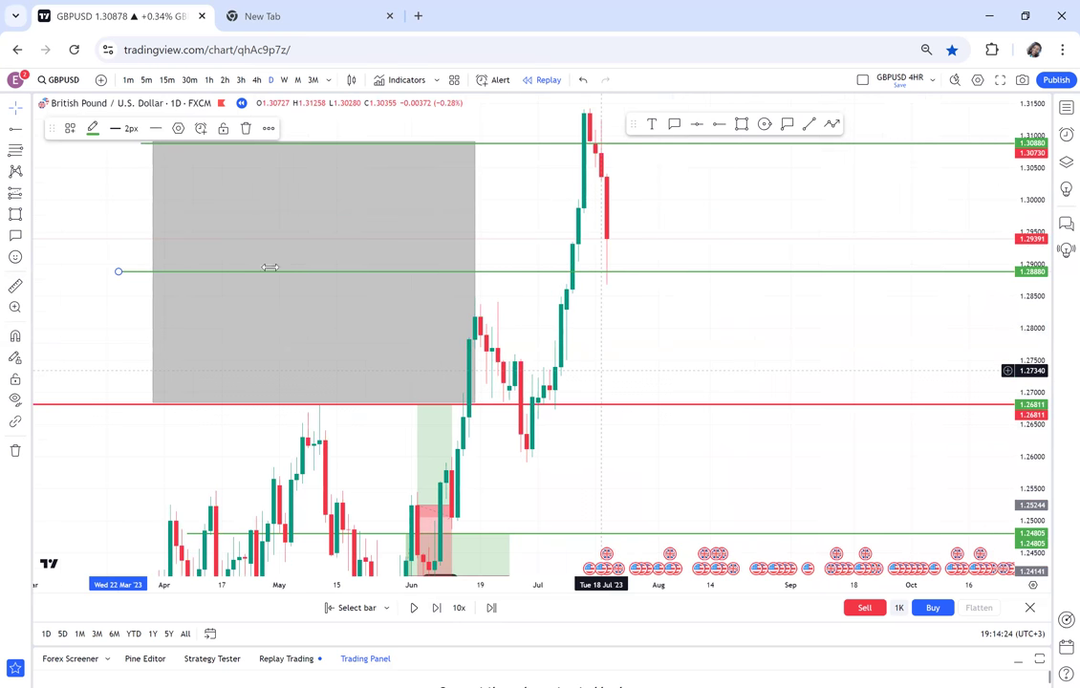
Narrow the grey projection rectangle to a thin strip ending at 1 May, and compress the price scale to show the whole setup.
drag(475, 272, 278, 268)
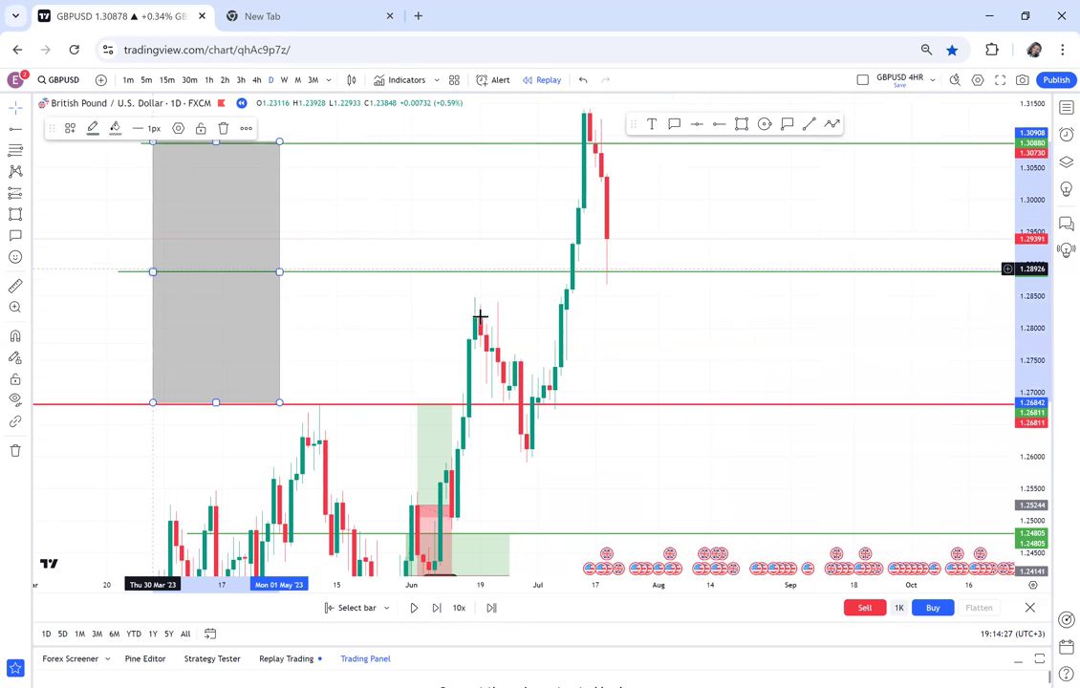
key(ctrl+z)
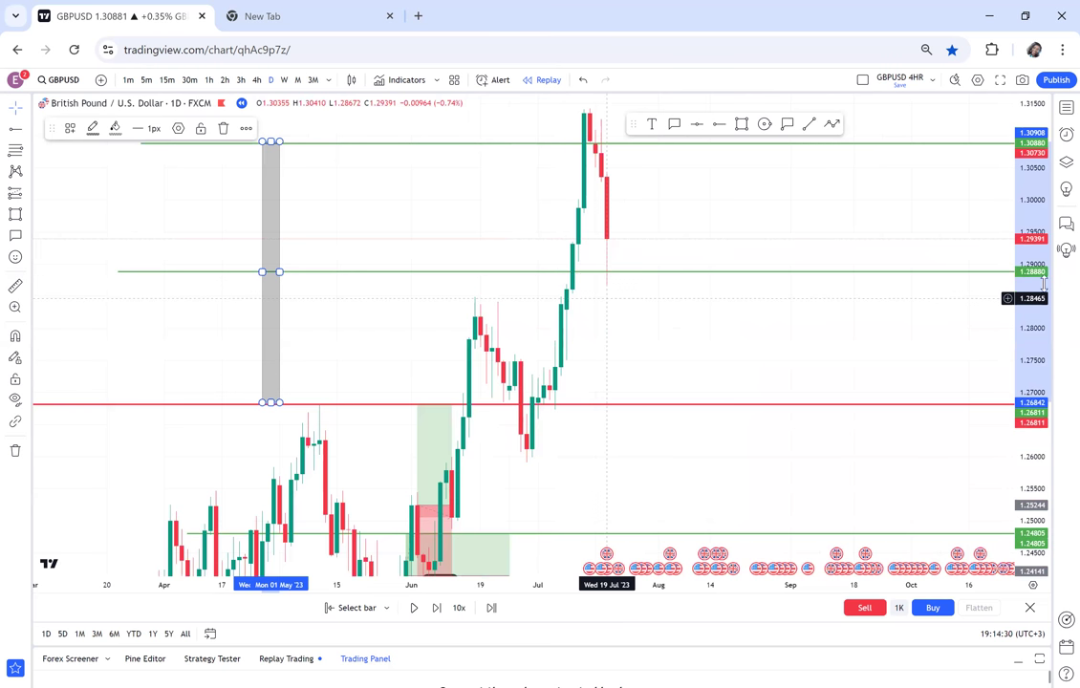
drag(1040, 254, 1009, 393)
drag(814, 397, 835, 381)
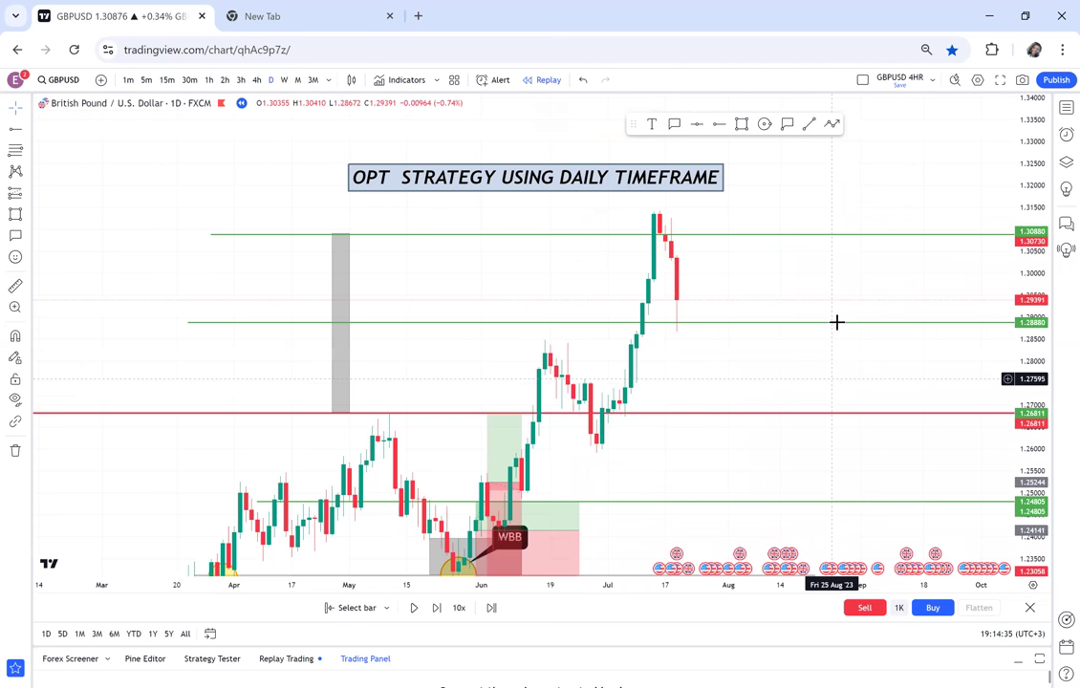